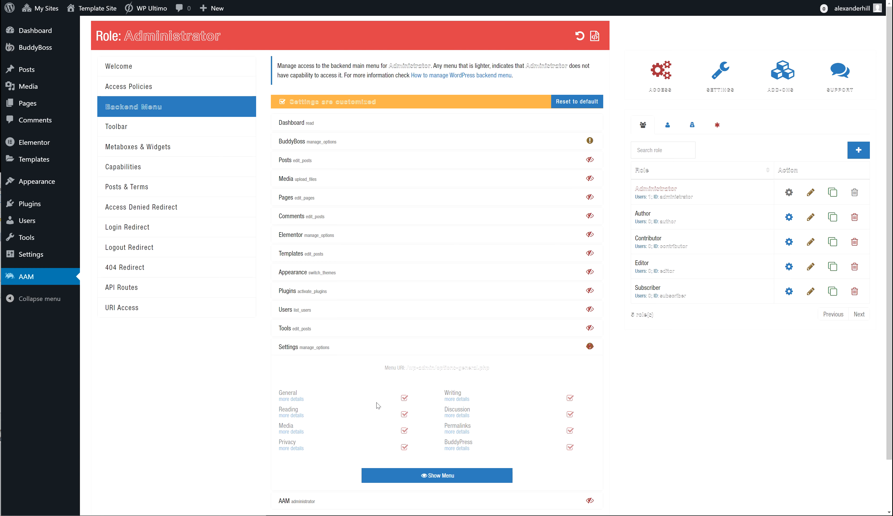
Collapse the Settings entry in the Administrator role's backend menu list.
left_click(324, 348)
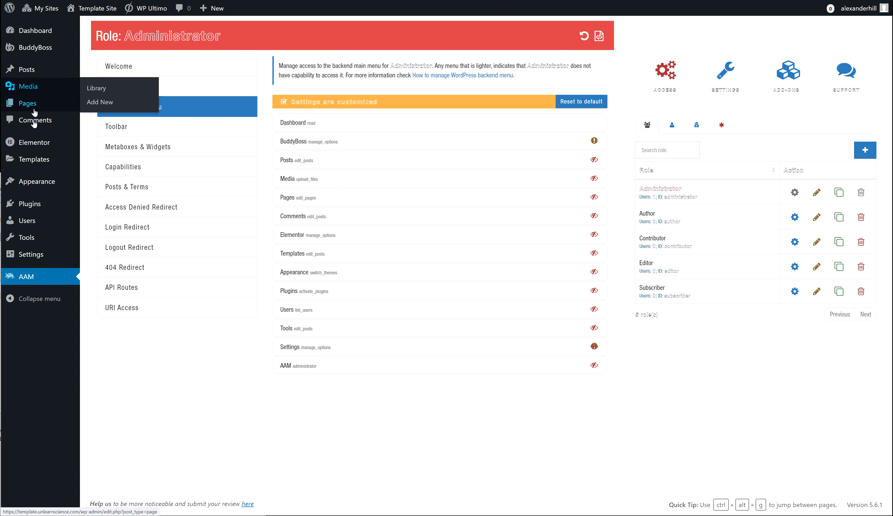
mouse_move(26, 266)
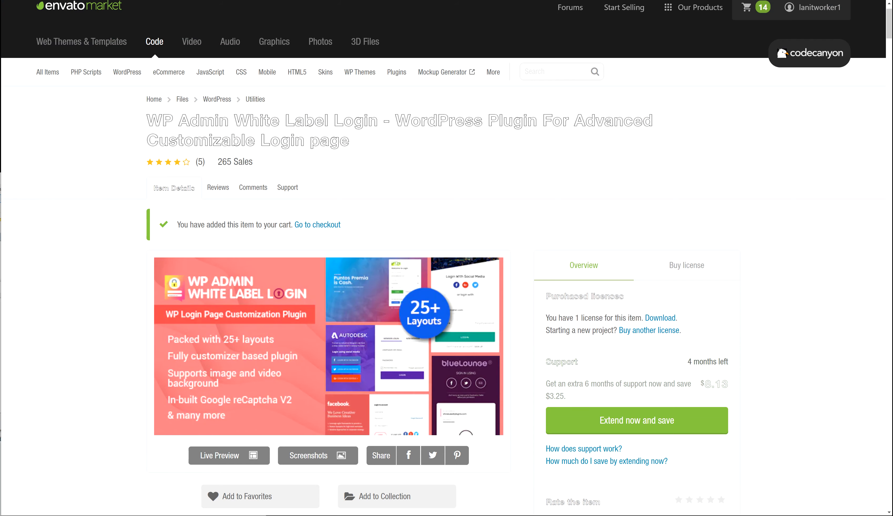
Switch to the CodeCanyon page of WP Admin White Label Login and examine the plugin's title and overview.
scroll(149, 260, "down", 1)
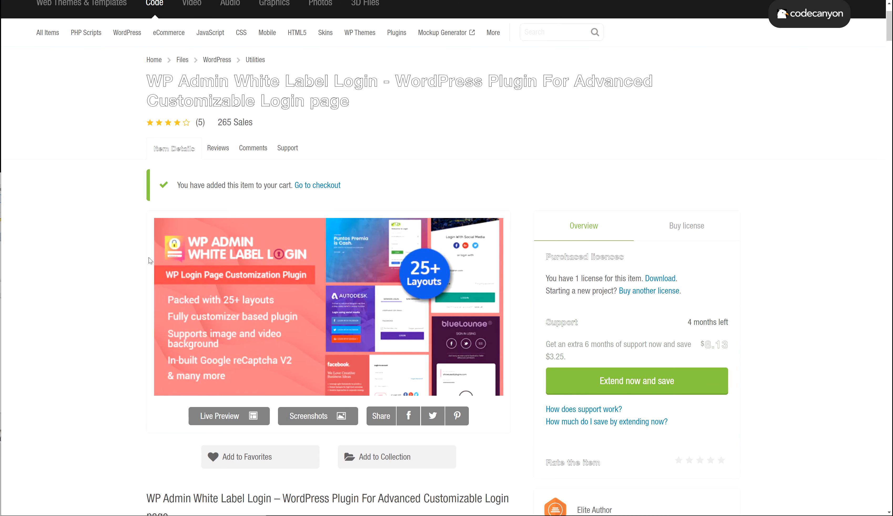
left_click_drag(142, 101, 392, 122)
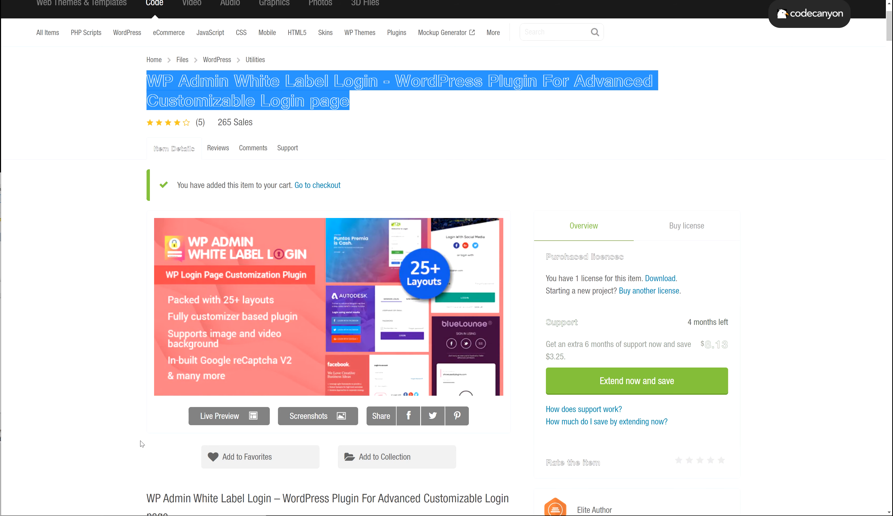
scroll(141, 441, "down", 1)
scroll(142, 440, "up", 2)
scroll(141, 441, "down", 1)
scroll(498, 314, "down", 1)
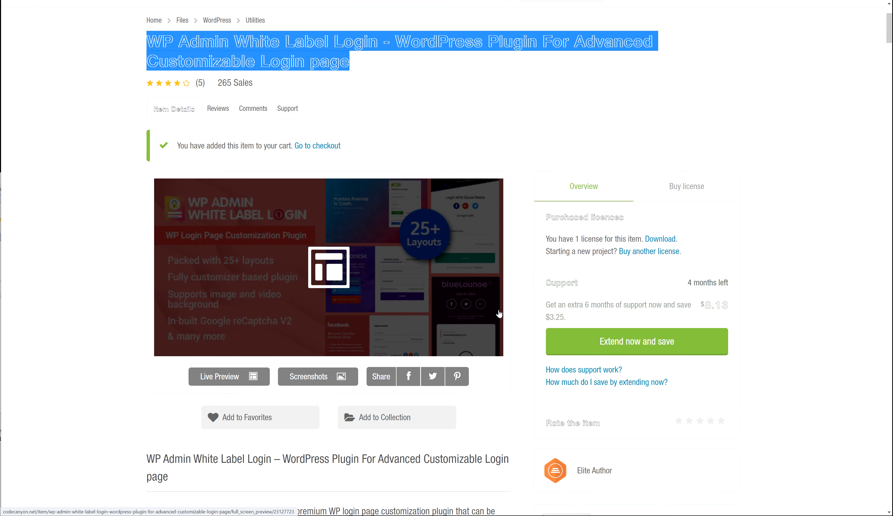
scroll(499, 313, "up", 1)
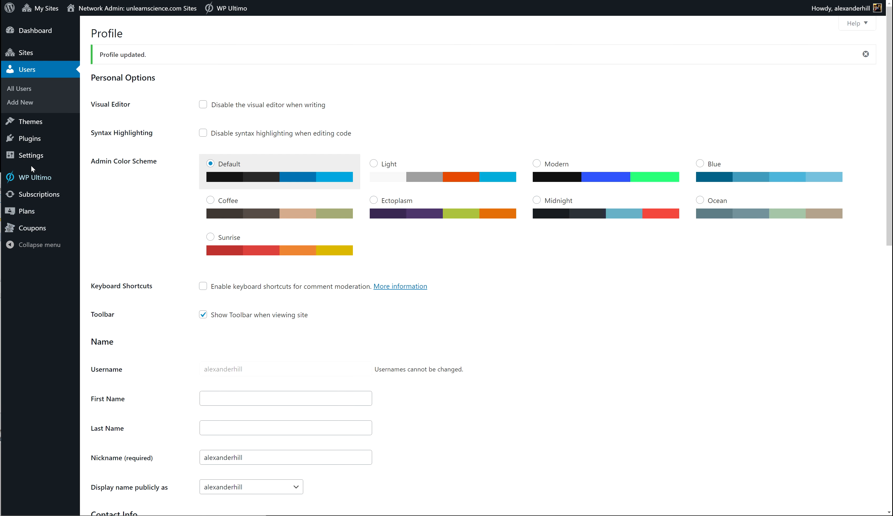
In the network admin, upload the WP Admin White Label Login plugin zip from CodeCanyon and install it.
left_click(96, 139)
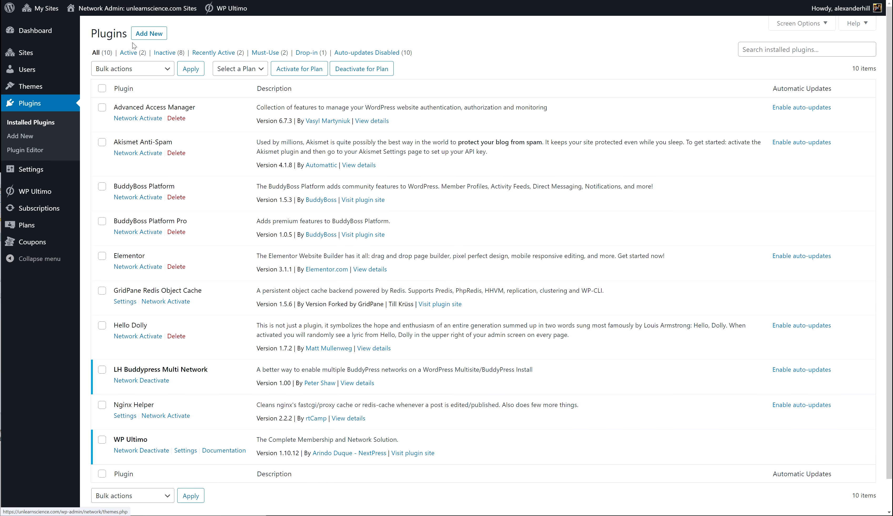
left_click(147, 35)
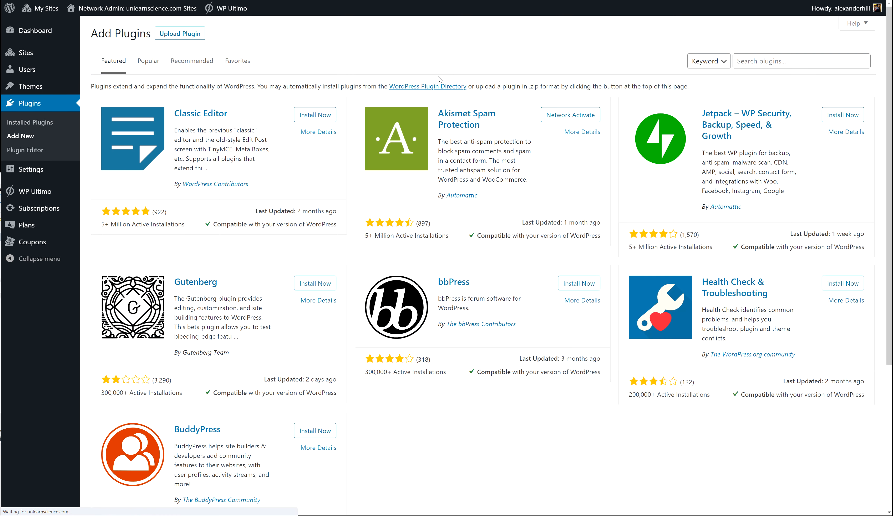
left_click(189, 35)
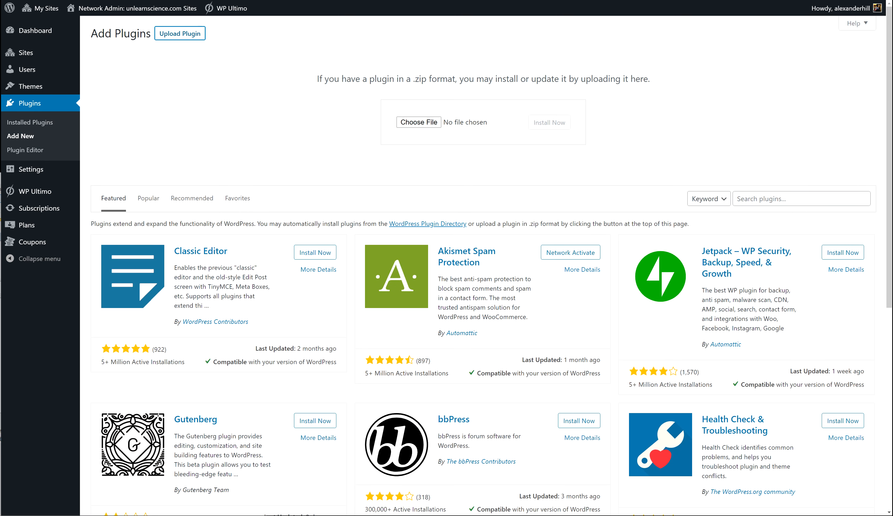
left_click_drag(319, 120, 463, 125)
left_click(529, 127)
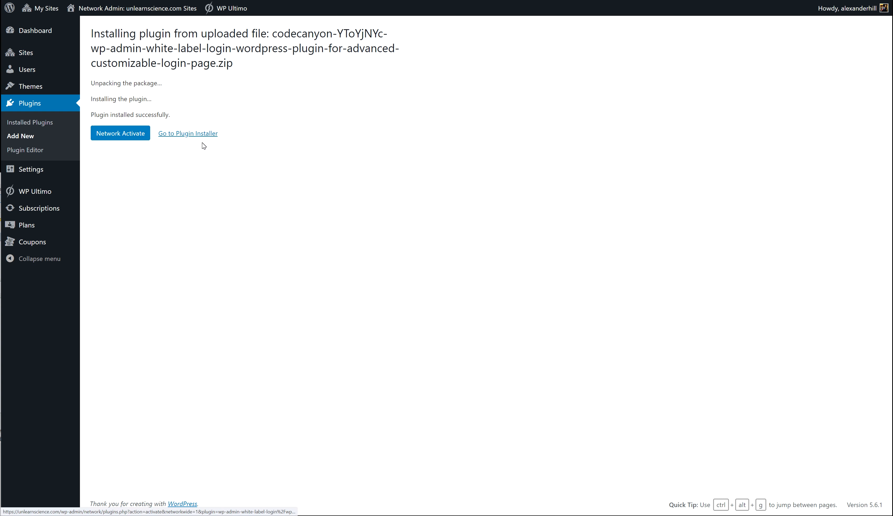
left_click(186, 133)
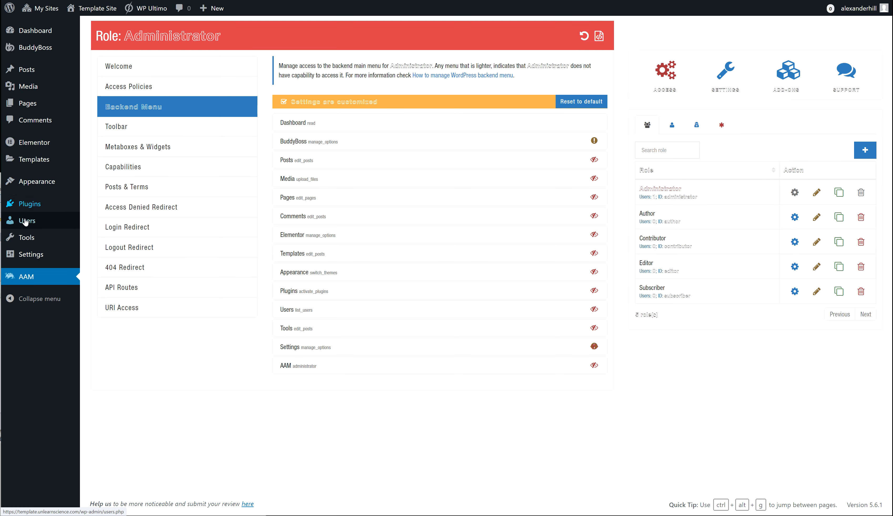
Activate the WP Admin White Label Login plugin on the Template Site.
left_click(29, 205)
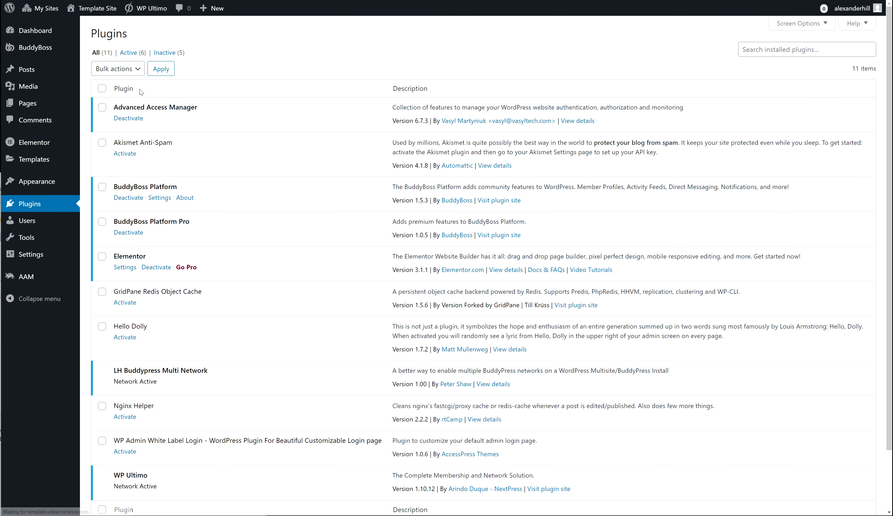
scroll(118, 391, "down", 2)
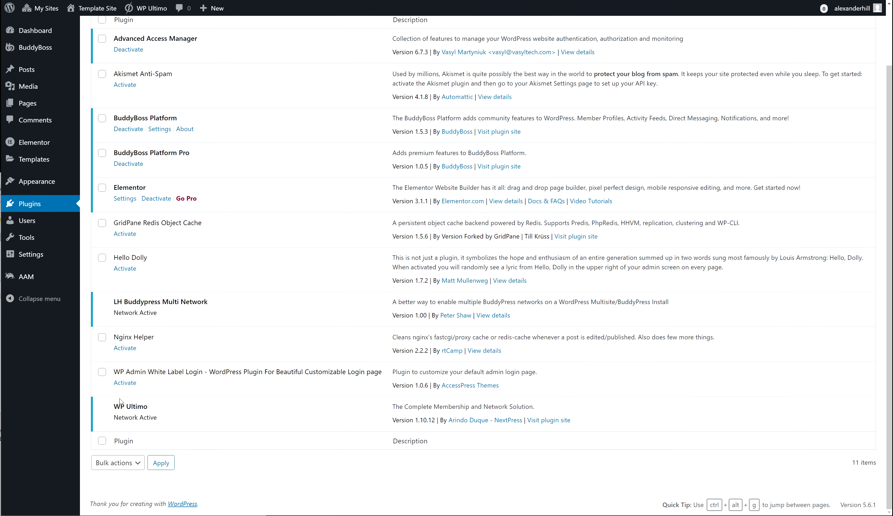
left_click(122, 387)
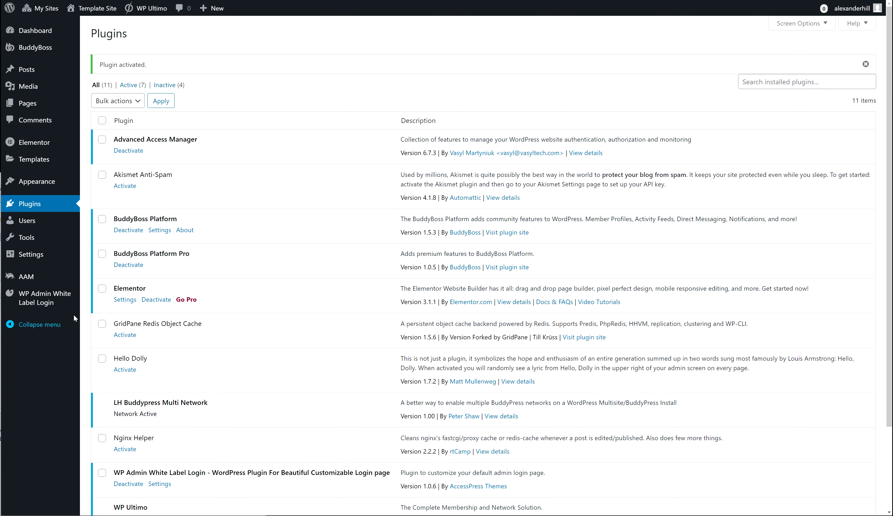
Start customizing WP Admin White Label Login and open its template selection.
mouse_move(46, 300)
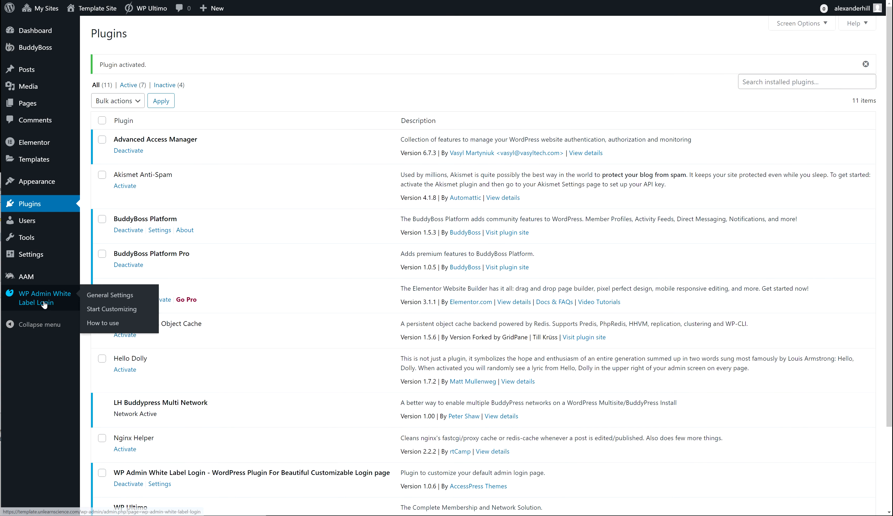
left_click(108, 311)
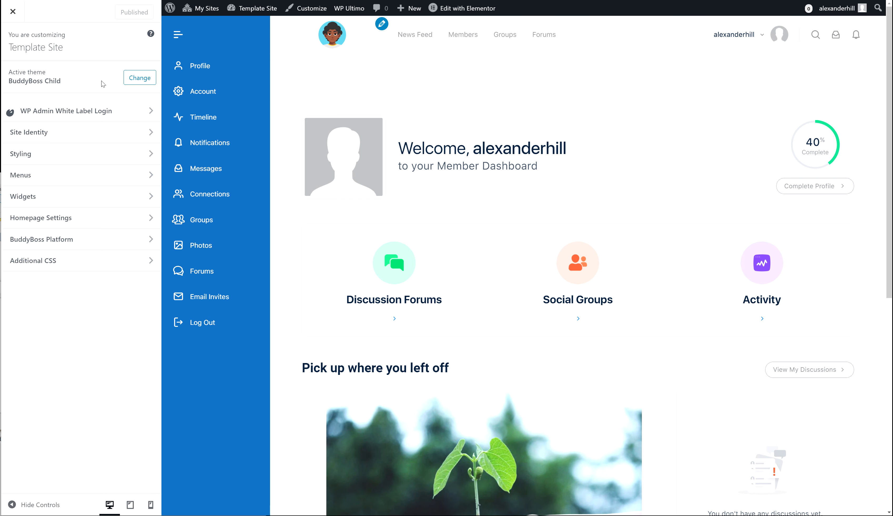
left_click(55, 113)
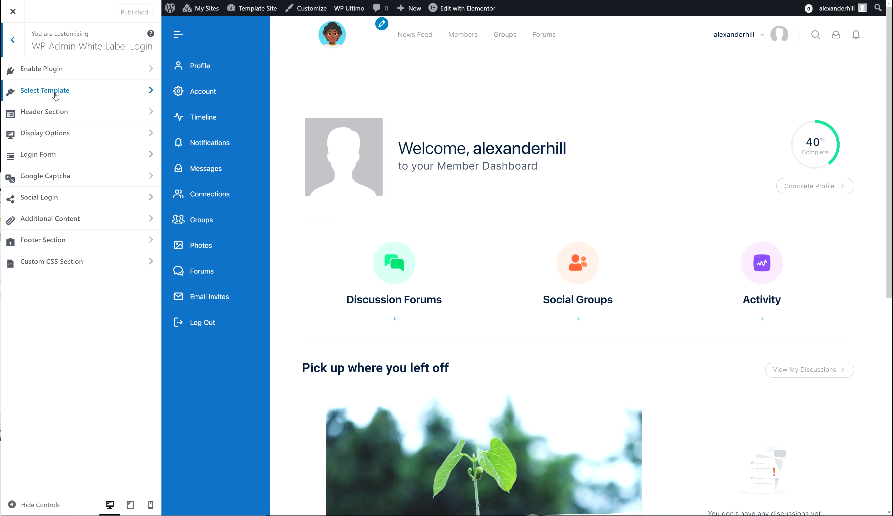
left_click(39, 90)
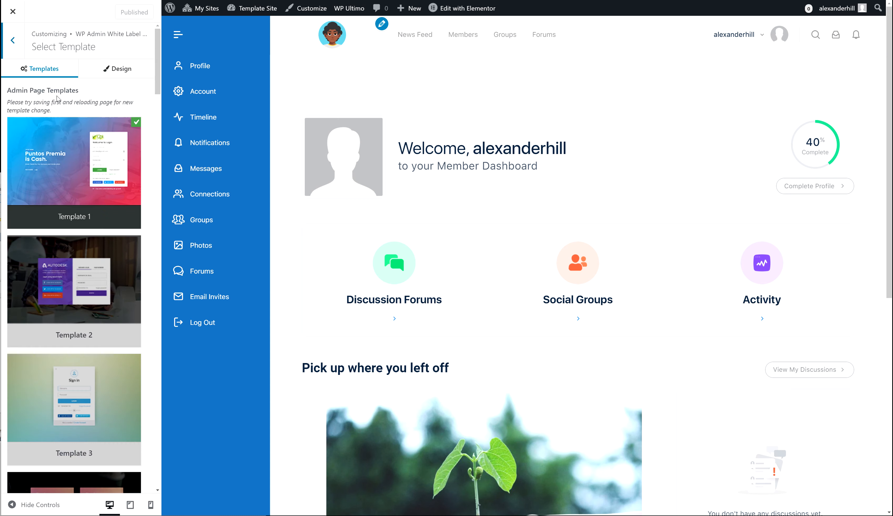
Browse the admin page templates and select Template 4 for the login page.
scroll(91, 308, "down", 10)
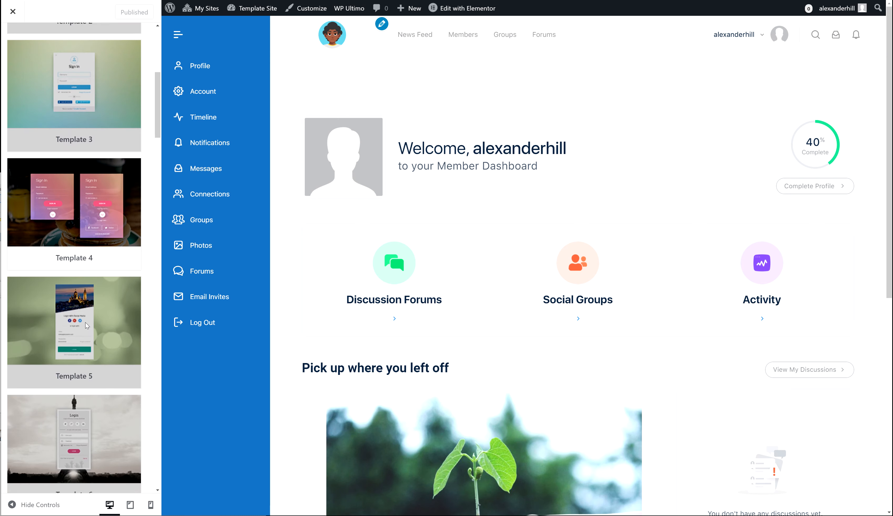
scroll(85, 325, "down", 6)
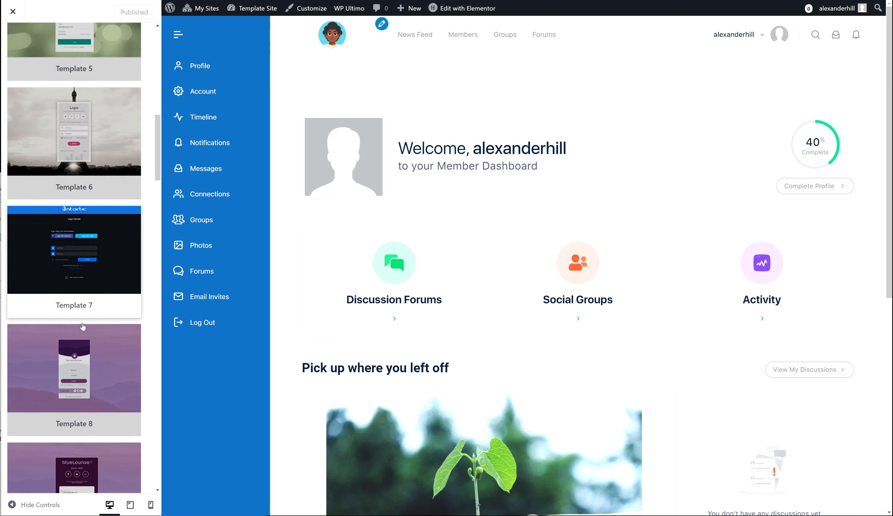
scroll(81, 326, "up", 3)
scroll(81, 326, "up", 8)
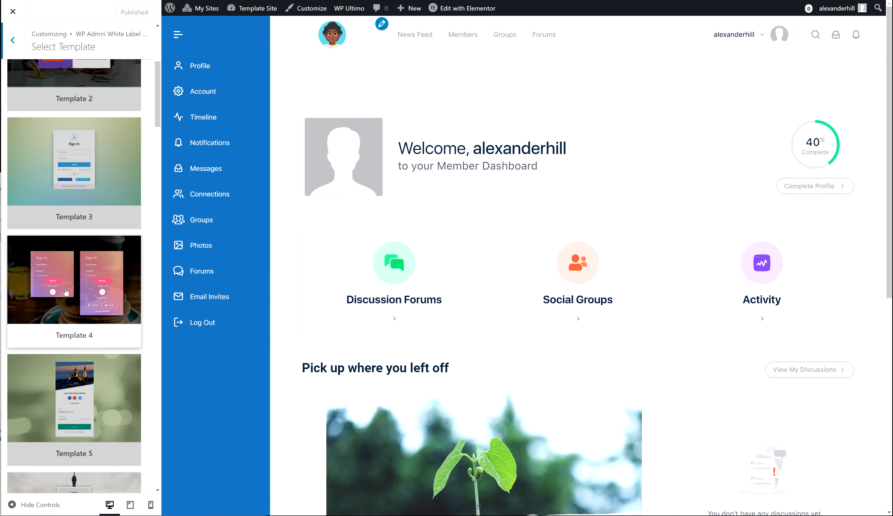
left_click(66, 289)
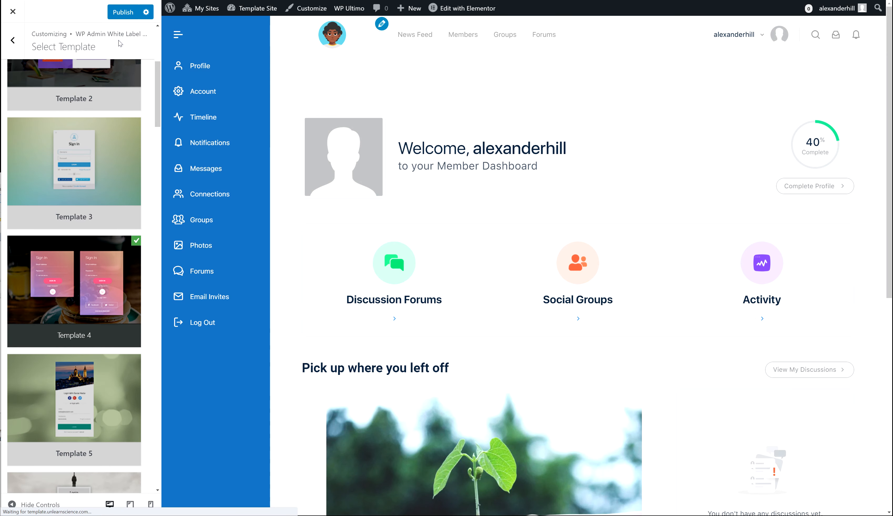
Enable customization in the template's design settings and set the background type to Image.
scroll(73, 170, "up", 6)
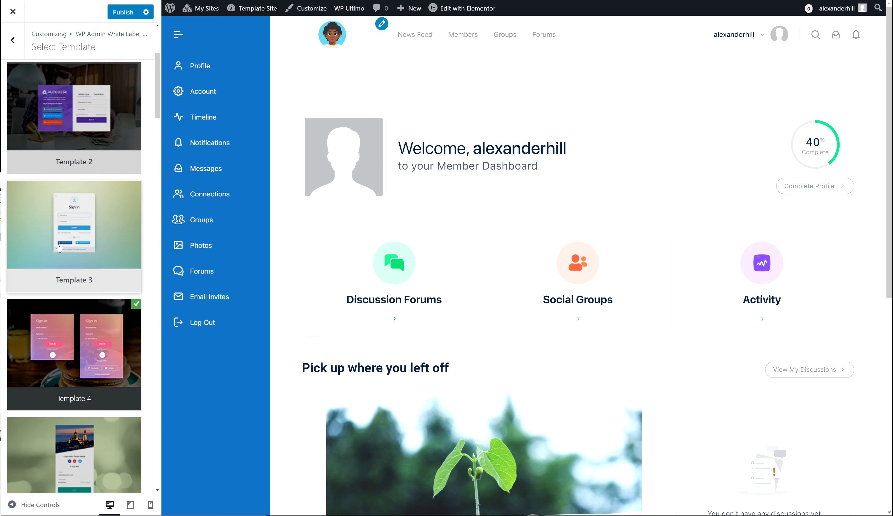
left_click(114, 79)
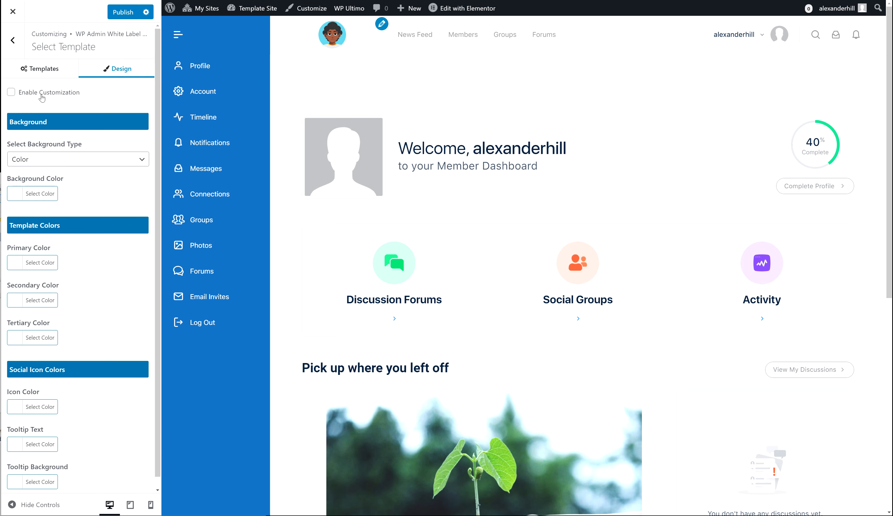
left_click(26, 95)
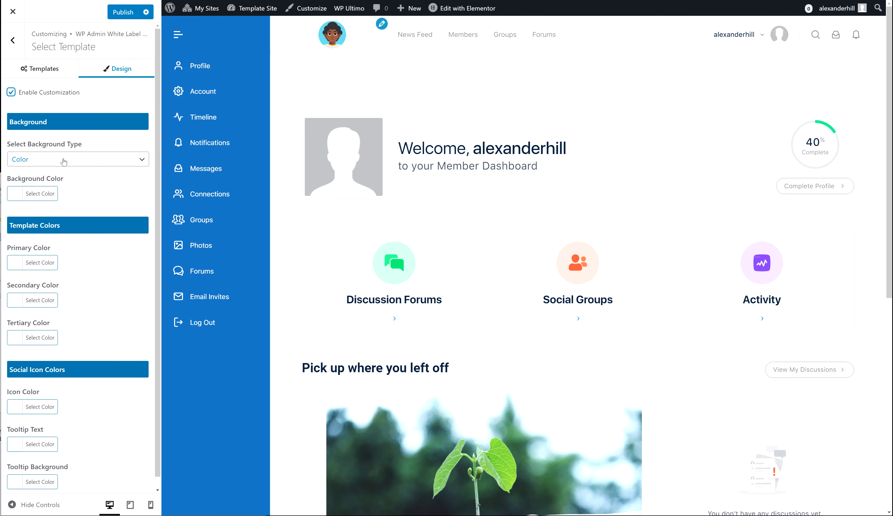
left_click(60, 161)
left_click(40, 181)
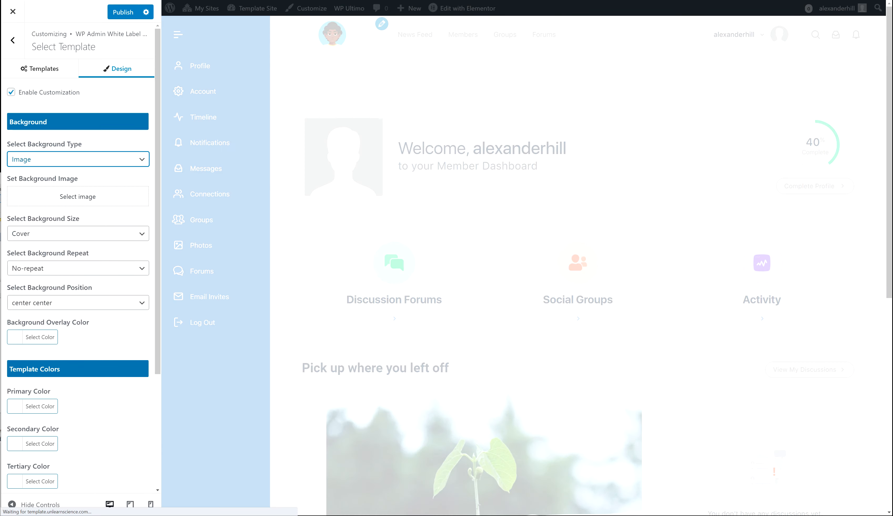
Set the background image to person-holding-a-green-plant-1072824-scaled.jpg from the media library.
left_click(43, 199)
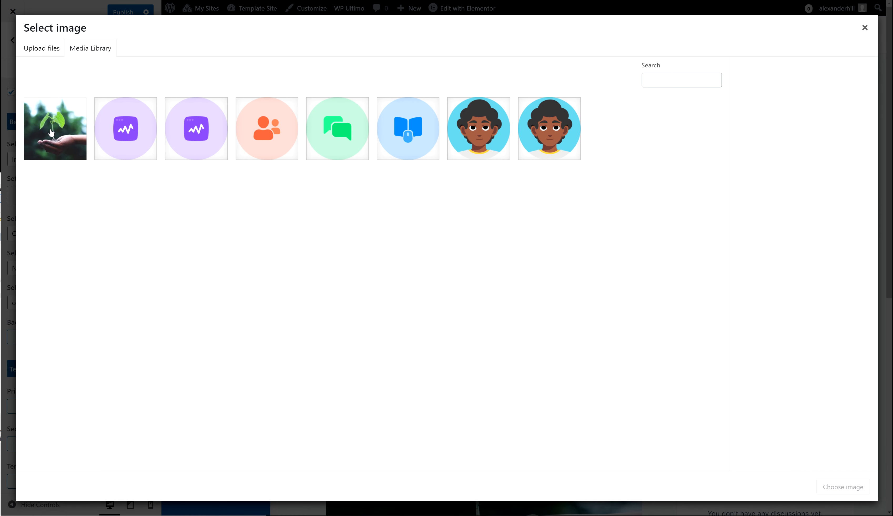
left_click(44, 135)
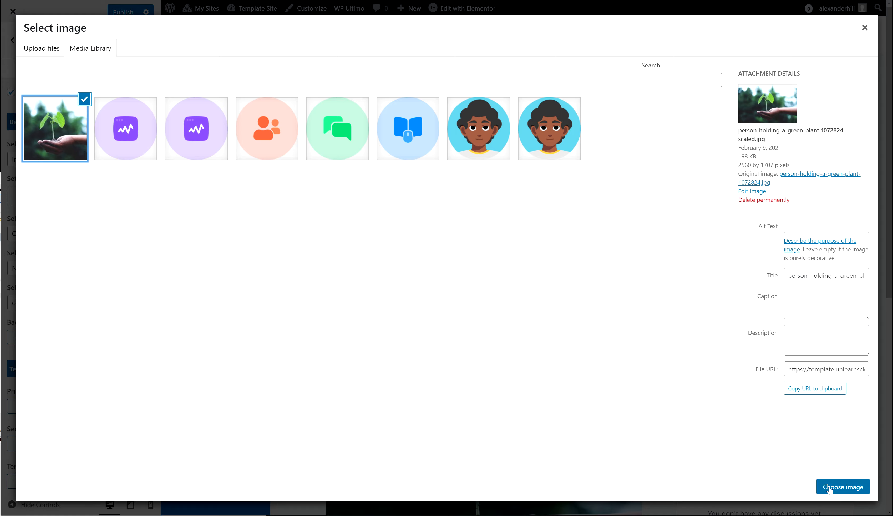
left_click(826, 491)
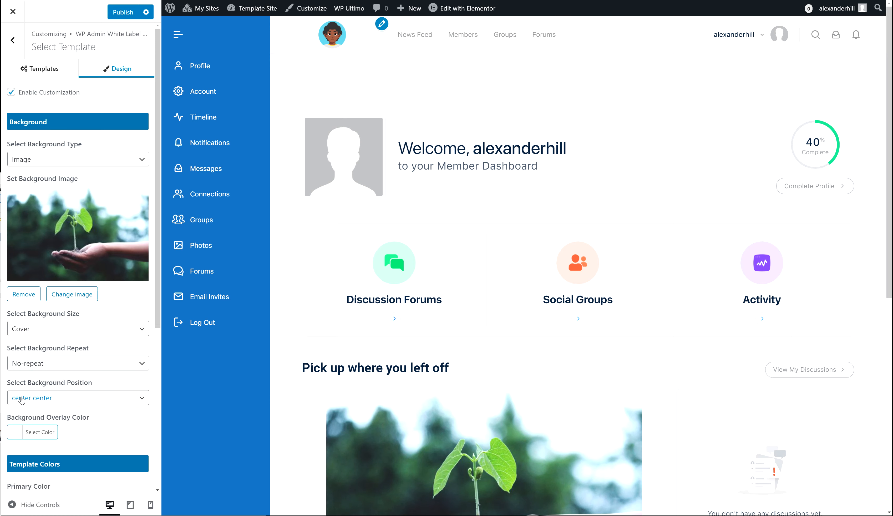
Set the background overlay color to a near-black with 0.63 opacity, rgba(10,10,10,0.63).
scroll(77, 403, "down", 2)
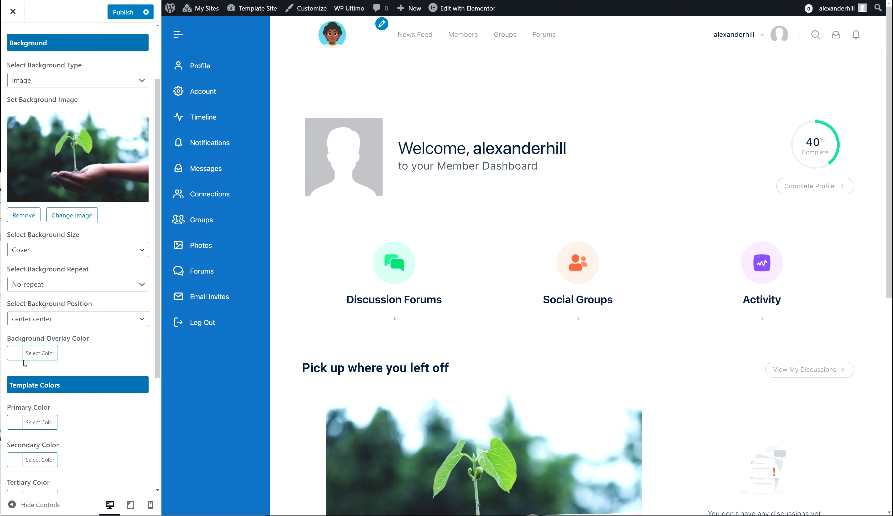
left_click(39, 354)
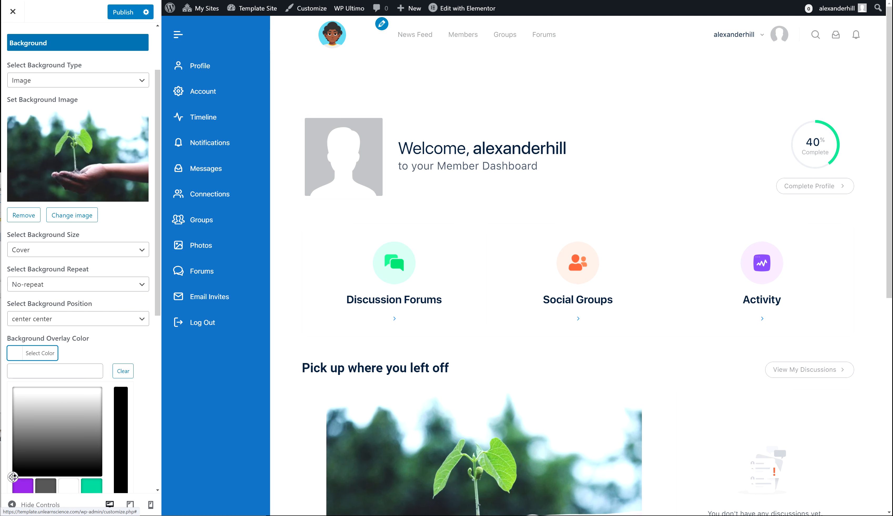
mouse_move(13, 476)
left_mouse_down()
mouse_move(16, 465)
mouse_move(13, 472)
left_mouse_up()
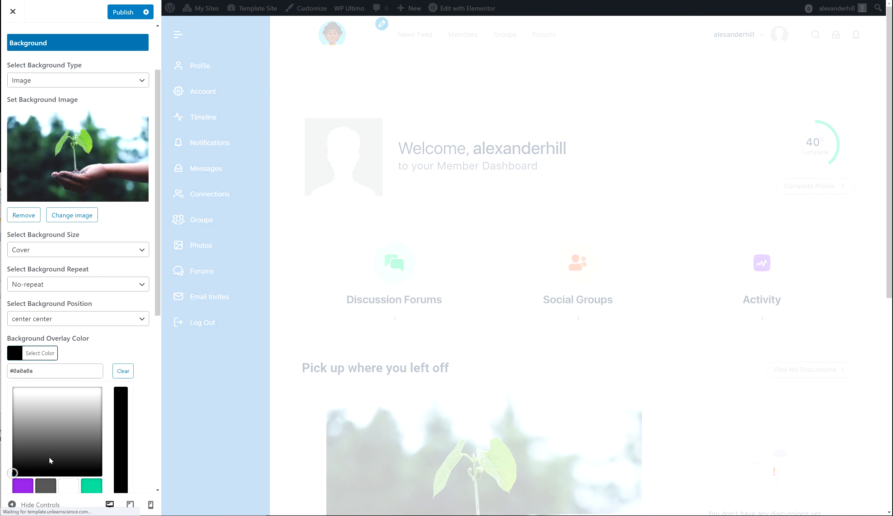
scroll(103, 451, "down", 1)
left_click_drag(118, 456, 82, 465)
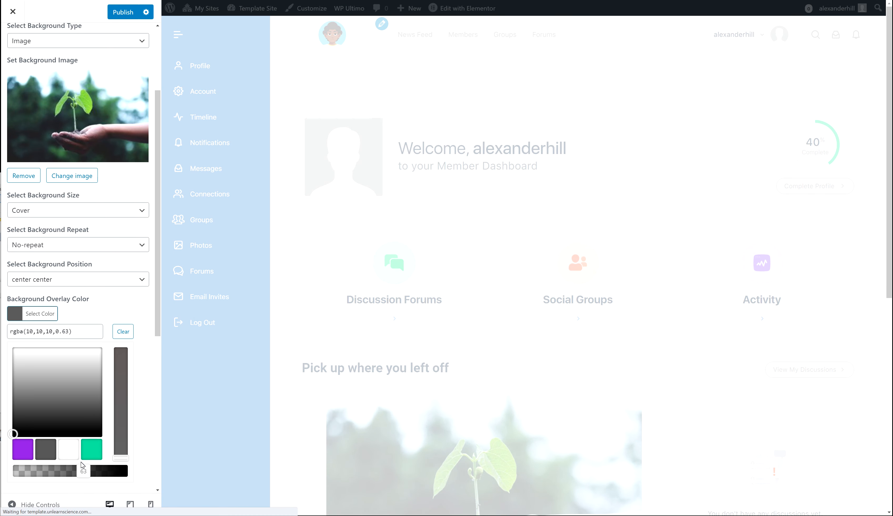
left_click(111, 308)
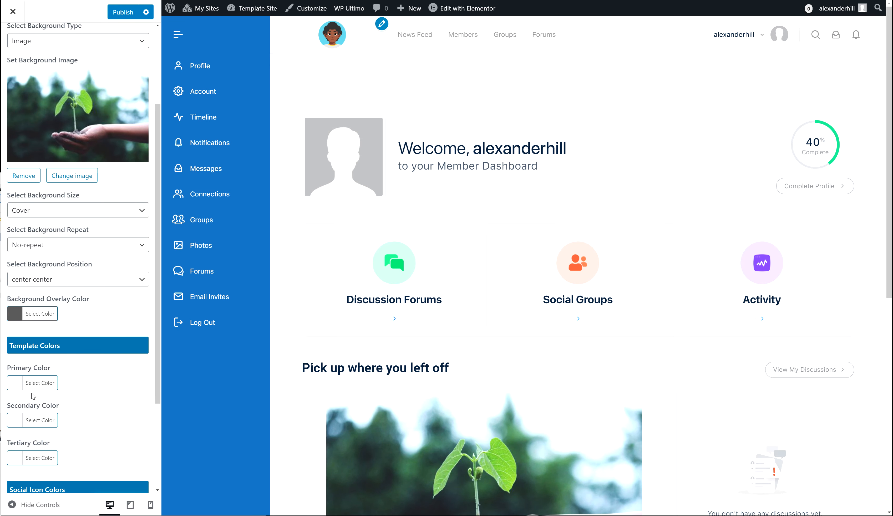
scroll(32, 431, "down", 3)
scroll(35, 443, "down", 1)
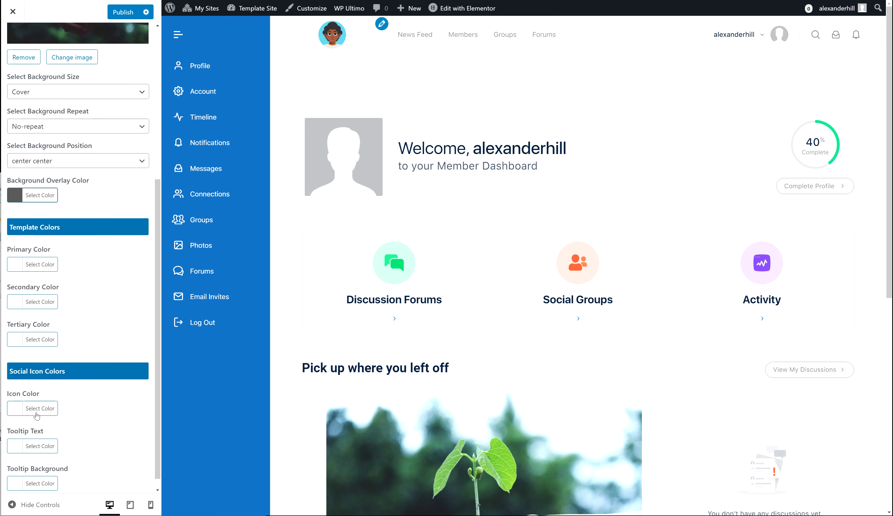
left_click(39, 265)
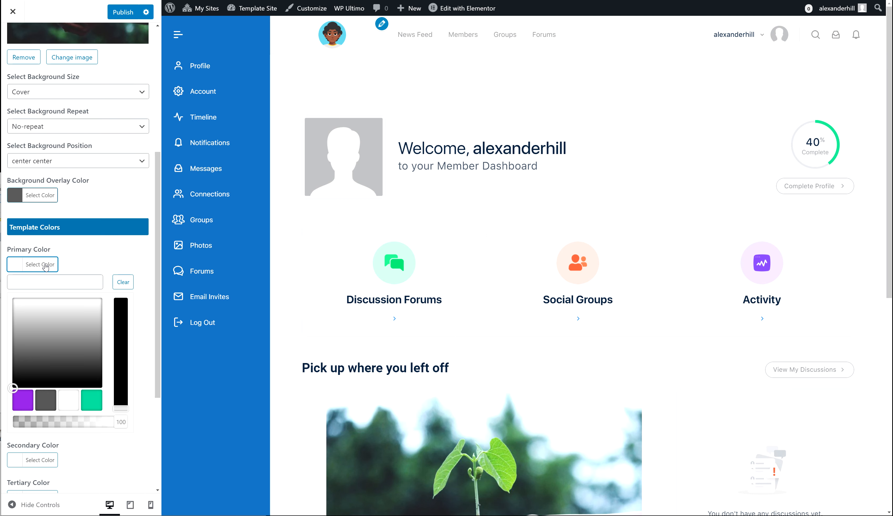
left_click(44, 267)
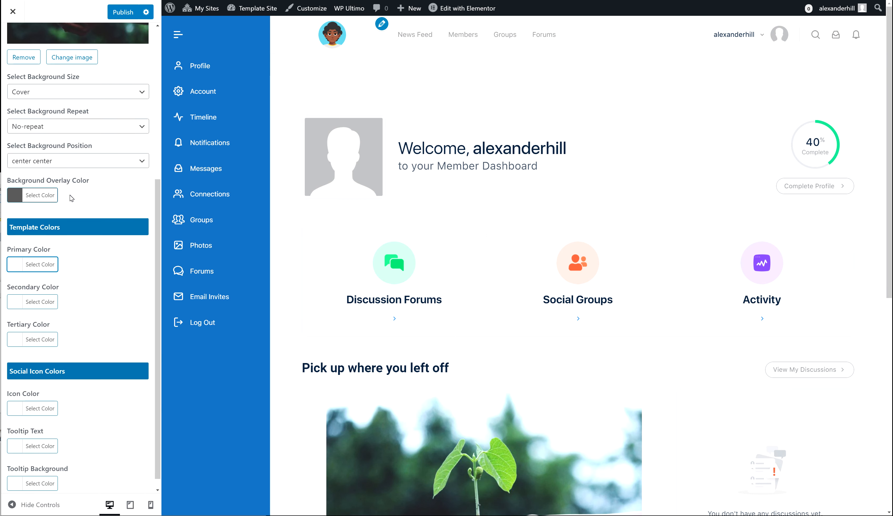
scroll(71, 101, "up", 5)
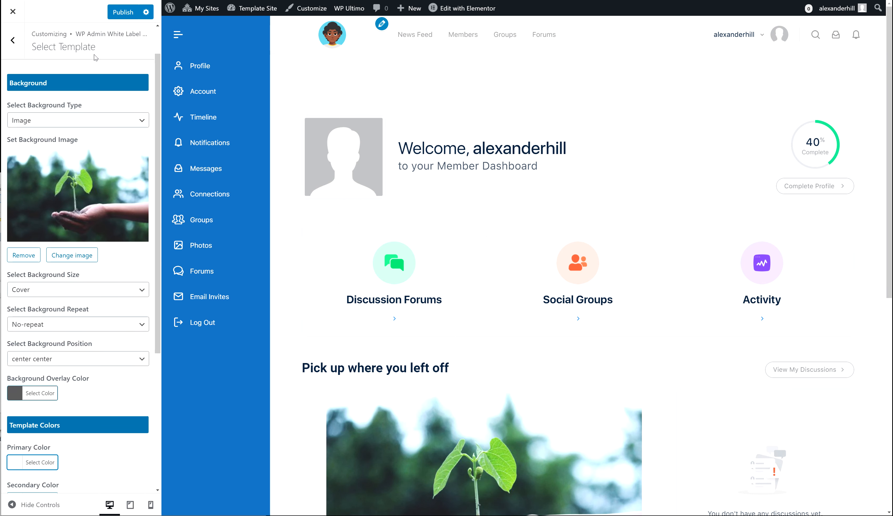
Set the Header Section's logo to the curly-haired avatar image at the end of the media library.
left_click(18, 40)
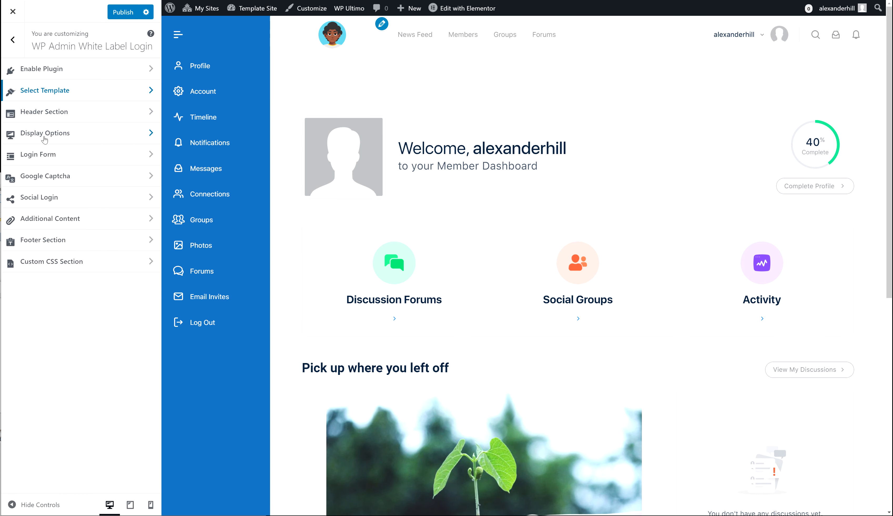
left_click(48, 112)
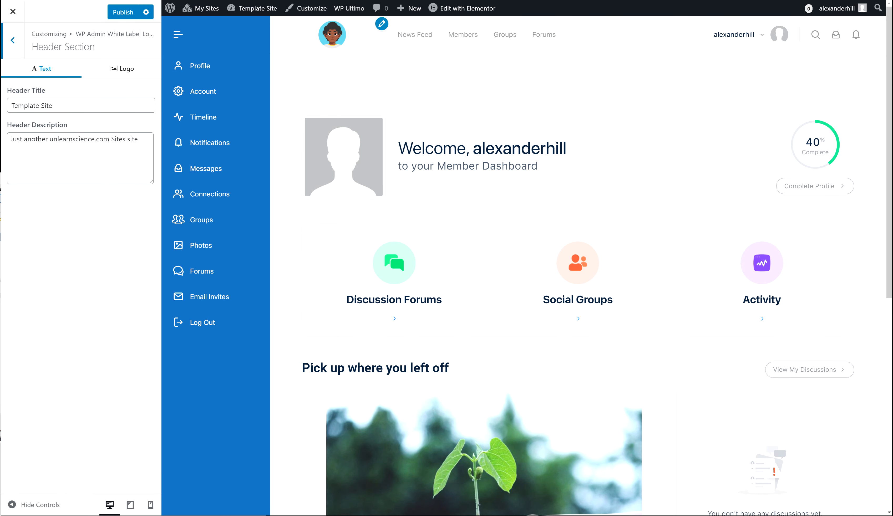
triple_click(9, 142)
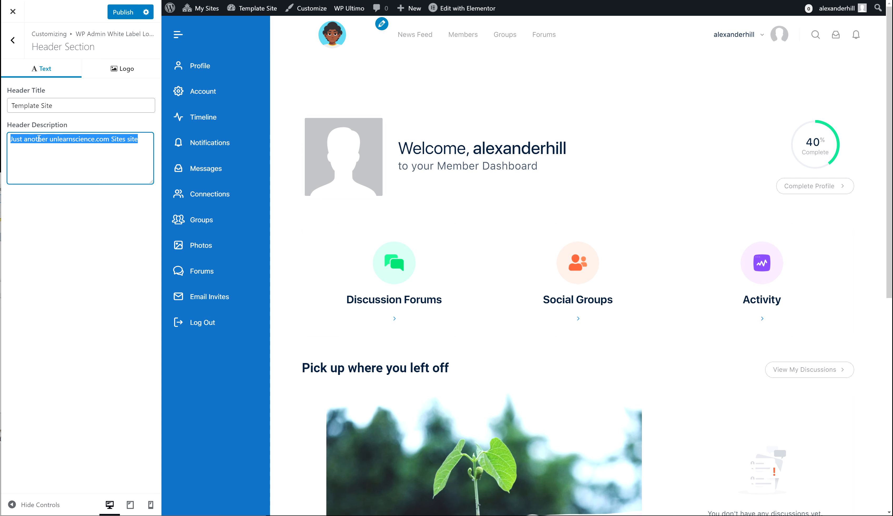
left_click(17, 138)
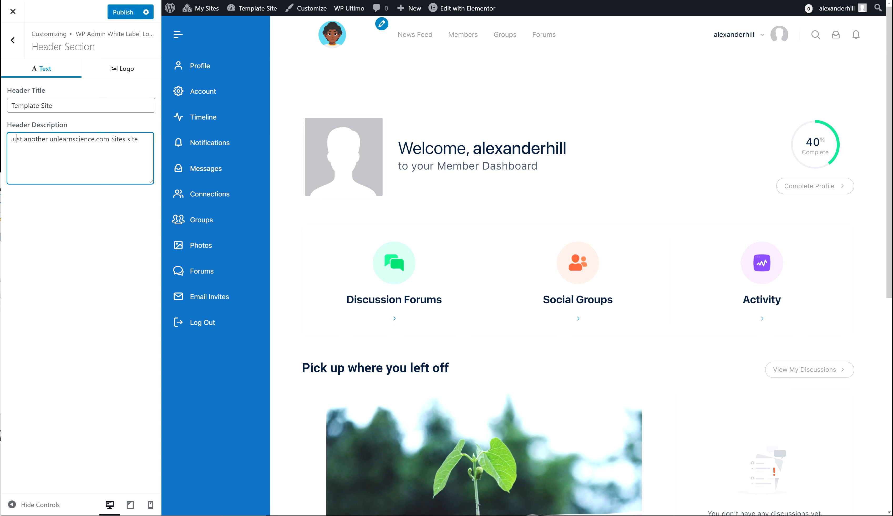
left_click(122, 69)
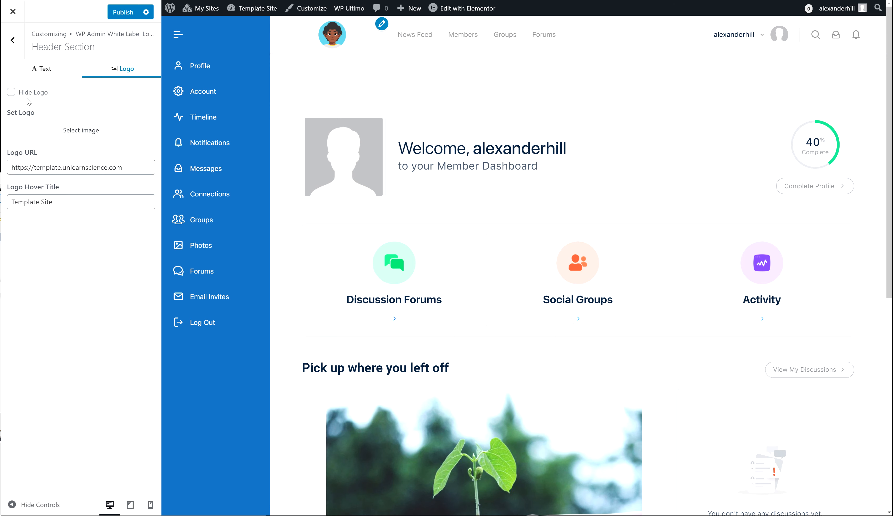
left_click(65, 131)
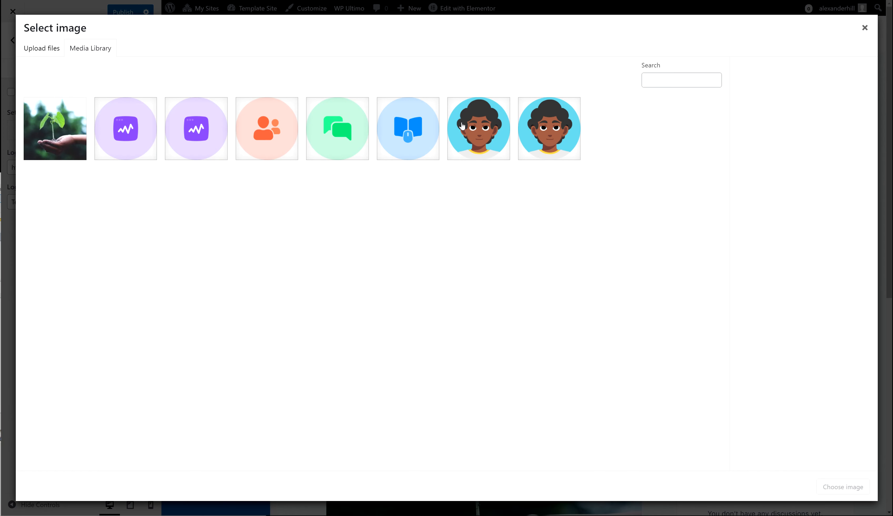
left_click(549, 128)
left_click(843, 486)
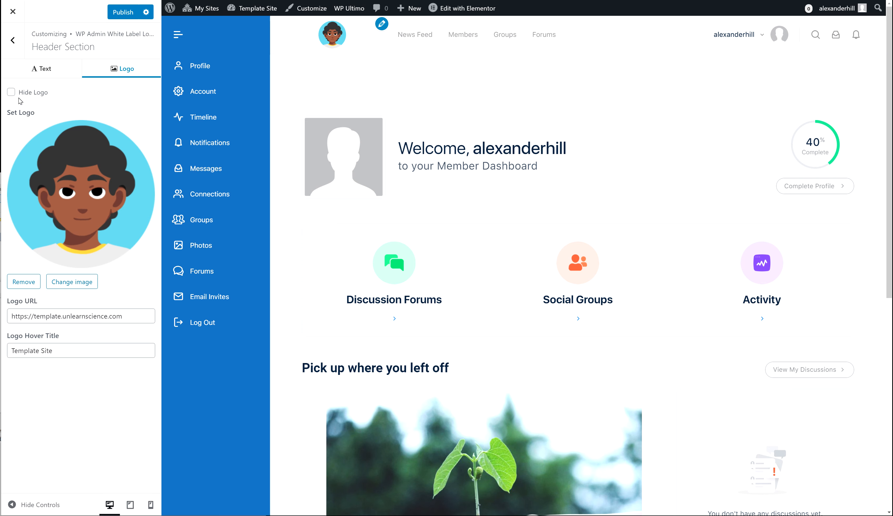
Review the plugin's Display Options, Google Captcha and general Login Form settings.
left_click(13, 40)
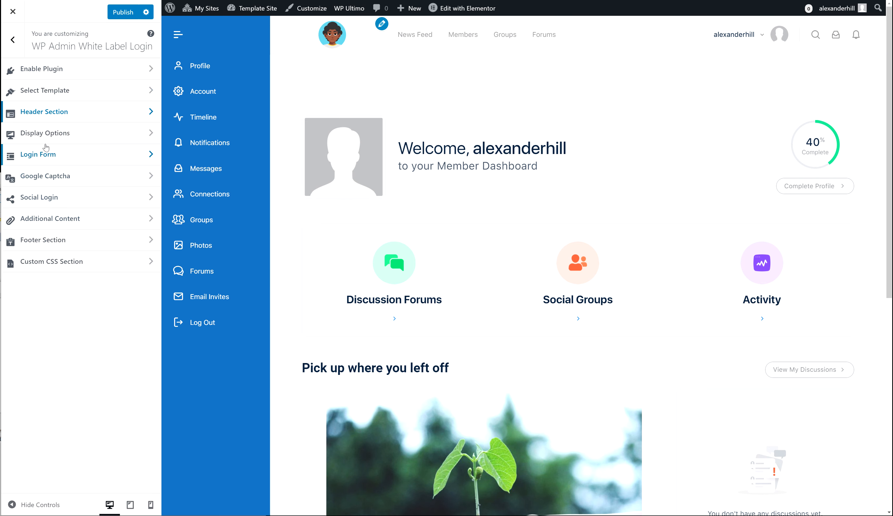
left_click(46, 137)
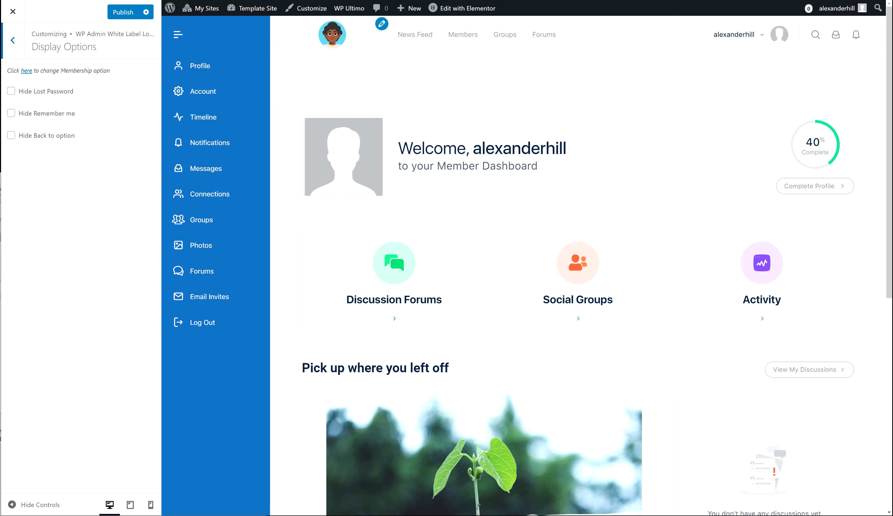
left_click(14, 46)
left_click(45, 179)
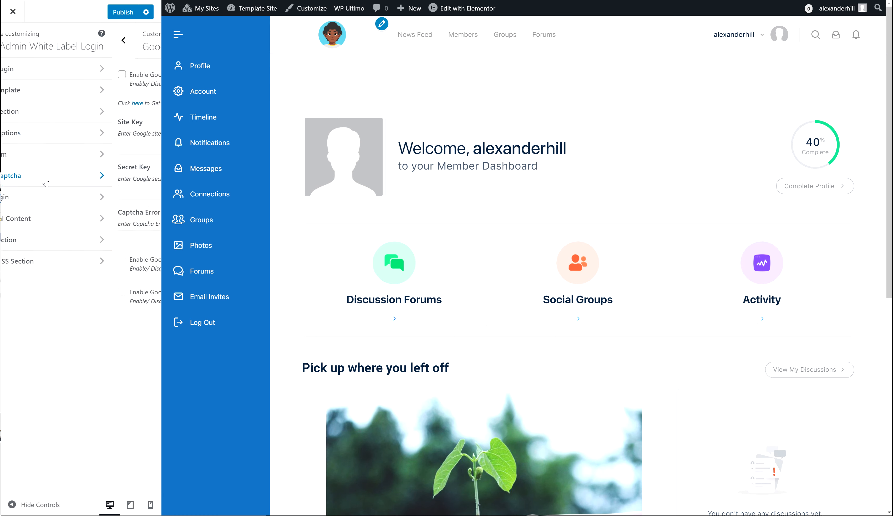
left_click(13, 43)
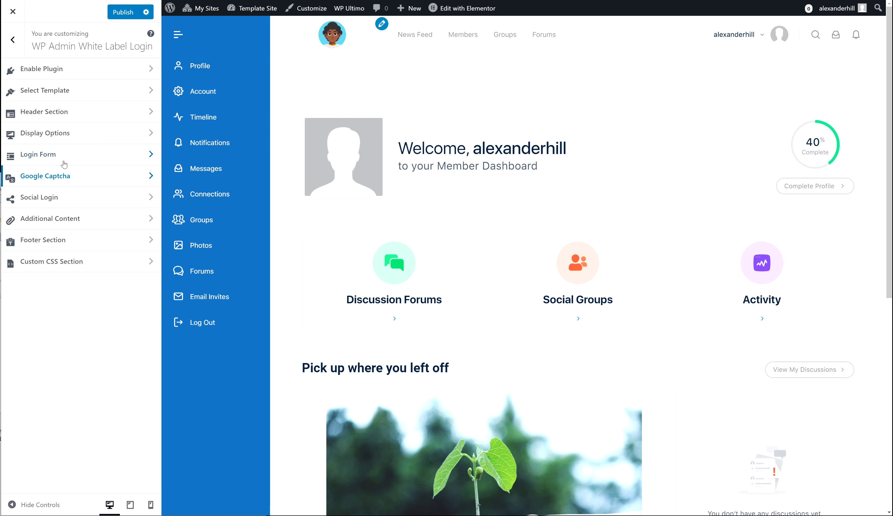
left_click(64, 162)
scroll(63, 163, "down", 1)
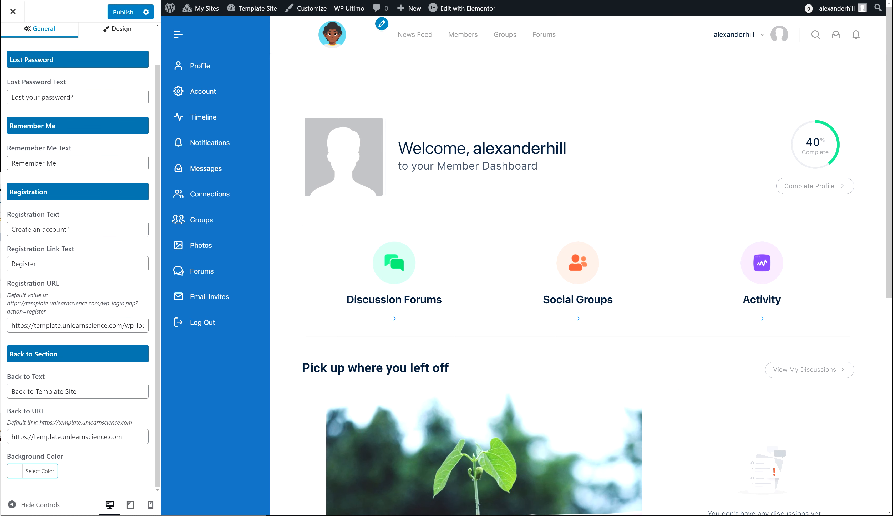
scroll(27, 432, "up", 1)
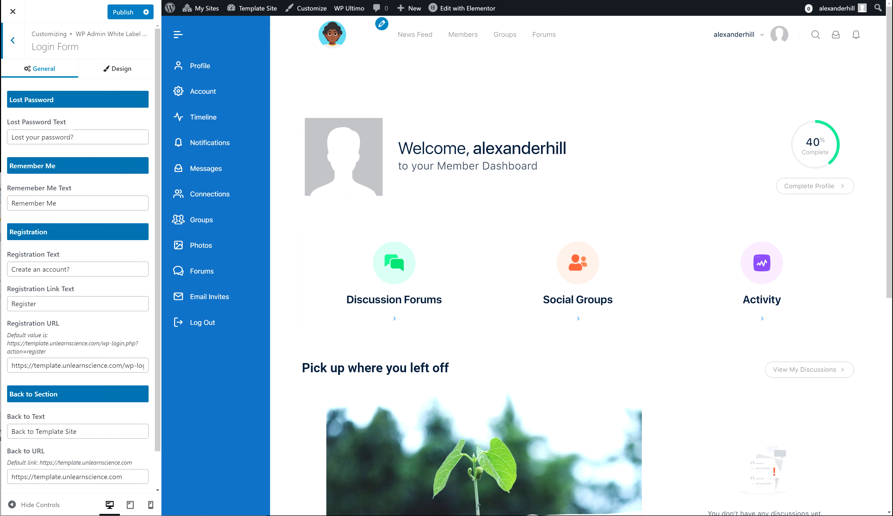
left_click(79, 137)
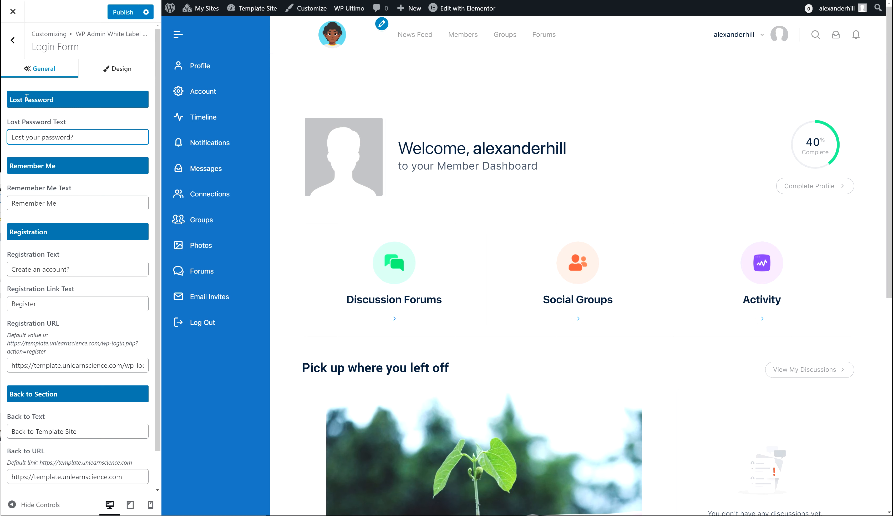
Review the plugin's Social Login, Additional Content, Footer Section and Custom CSS Section settings.
left_click(12, 40)
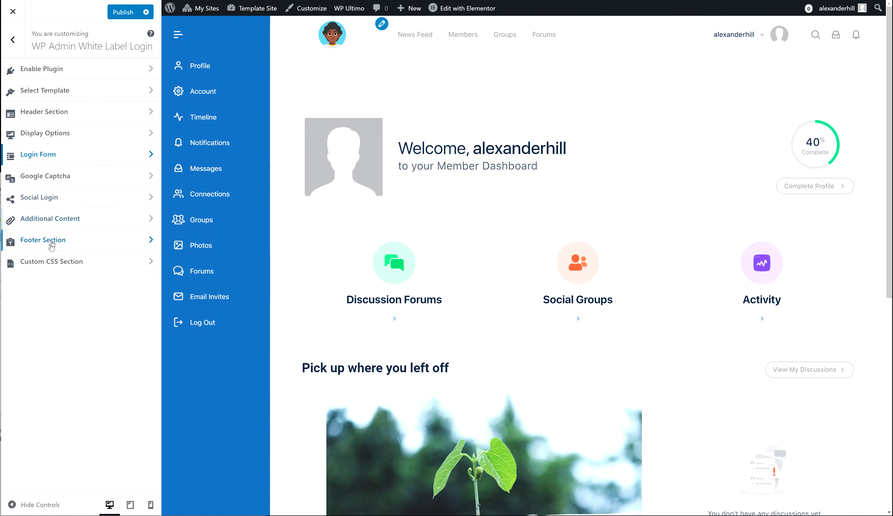
left_click(48, 197)
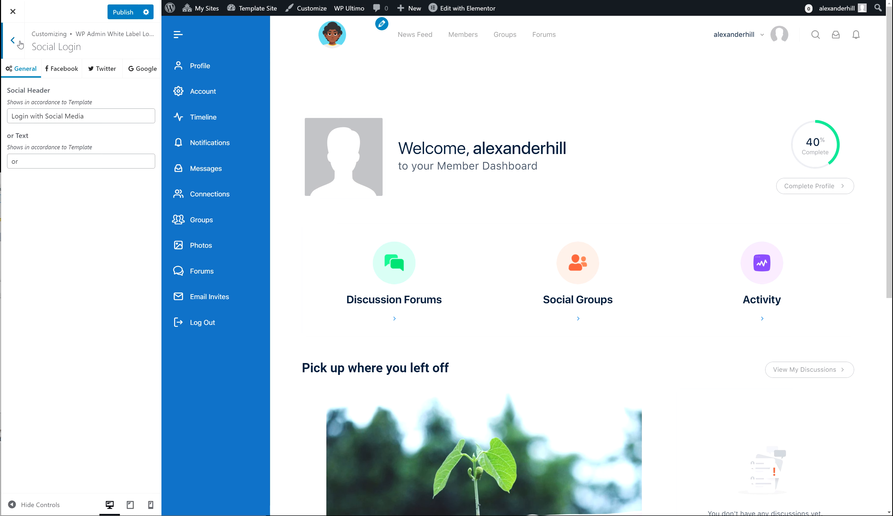
left_click(20, 42)
left_click(59, 215)
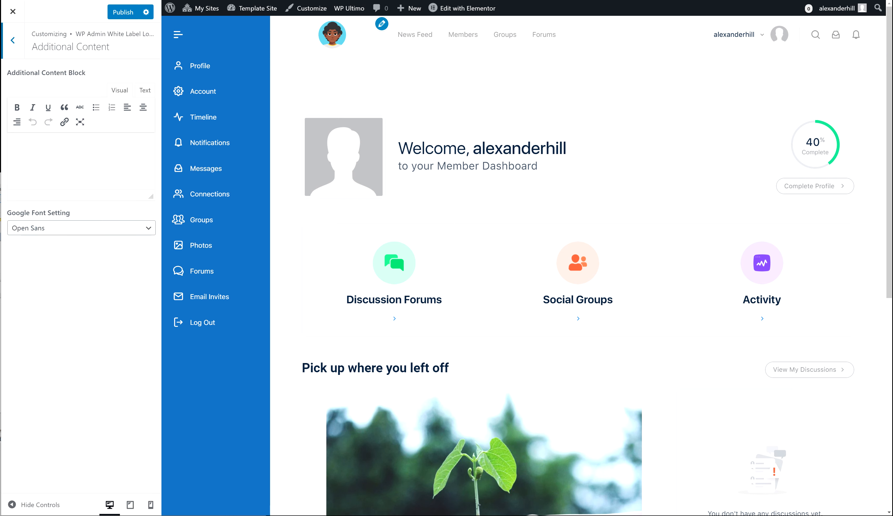
left_click(12, 40)
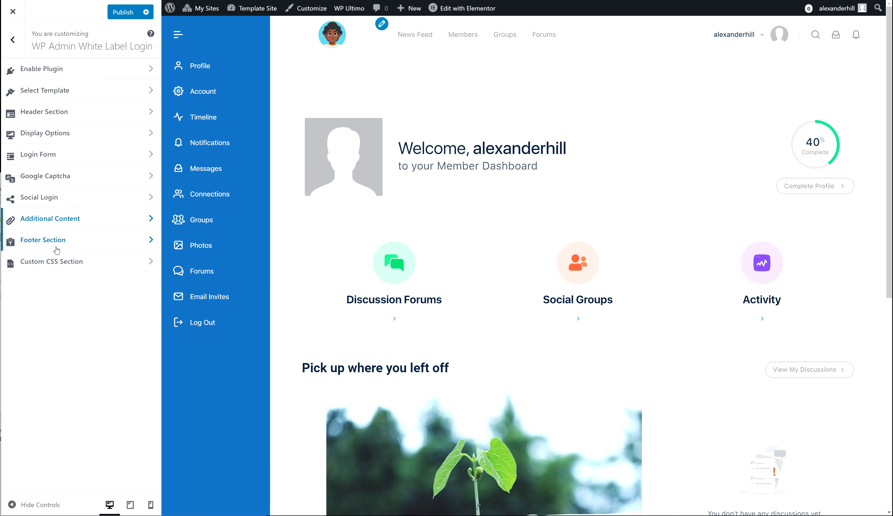
left_click(55, 245)
left_click(106, 71)
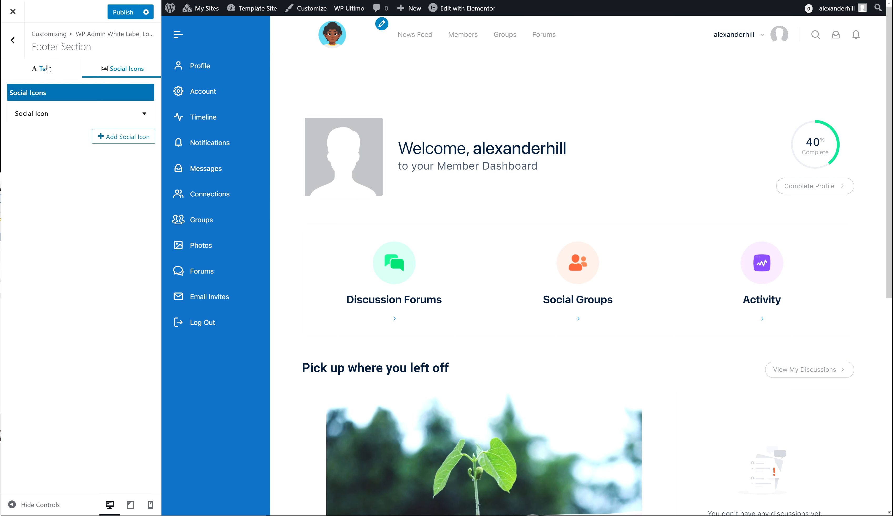
left_click(46, 69)
left_click(12, 40)
left_click(44, 268)
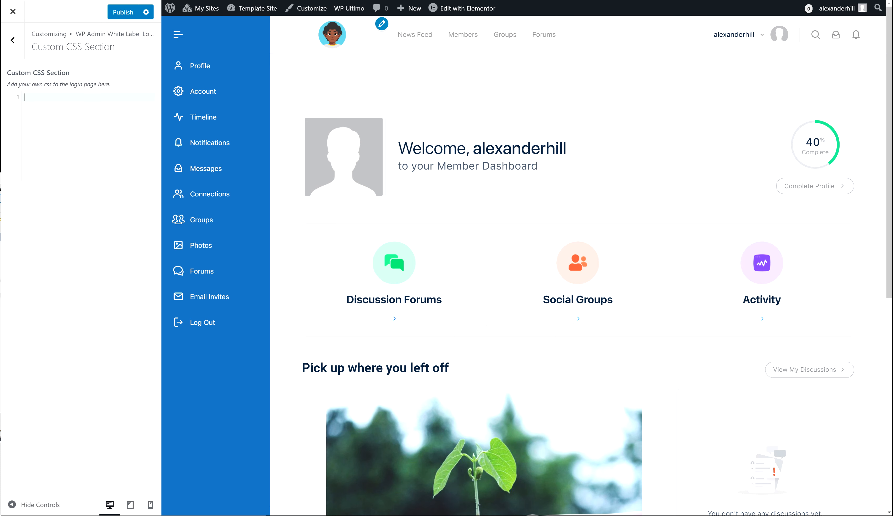
left_click(19, 51)
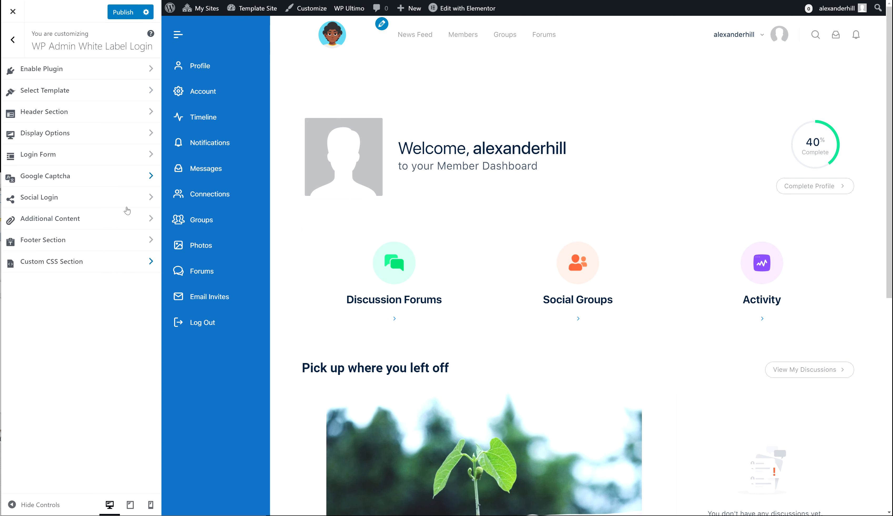
Publish the login page customization and open the sign-in page of template.unlearnscience.com in an incognito window.
left_click(120, 14)
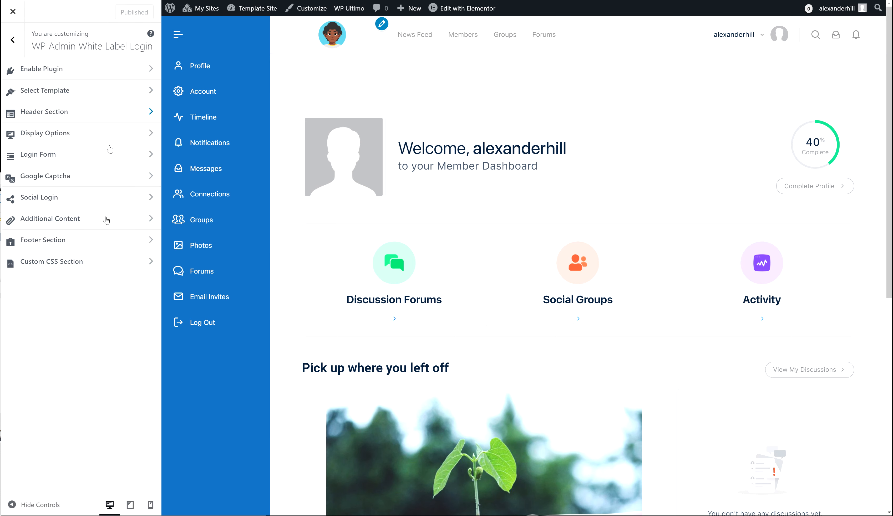
right_click(171, 515)
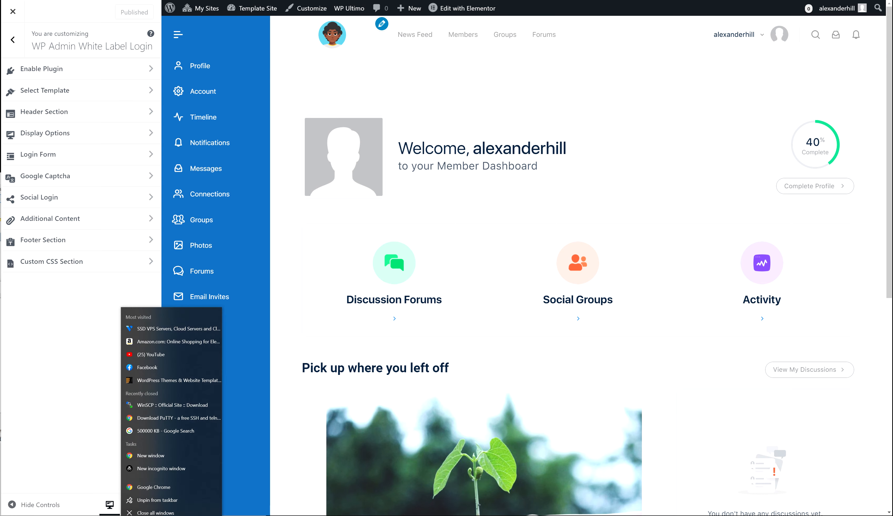
left_click(157, 467)
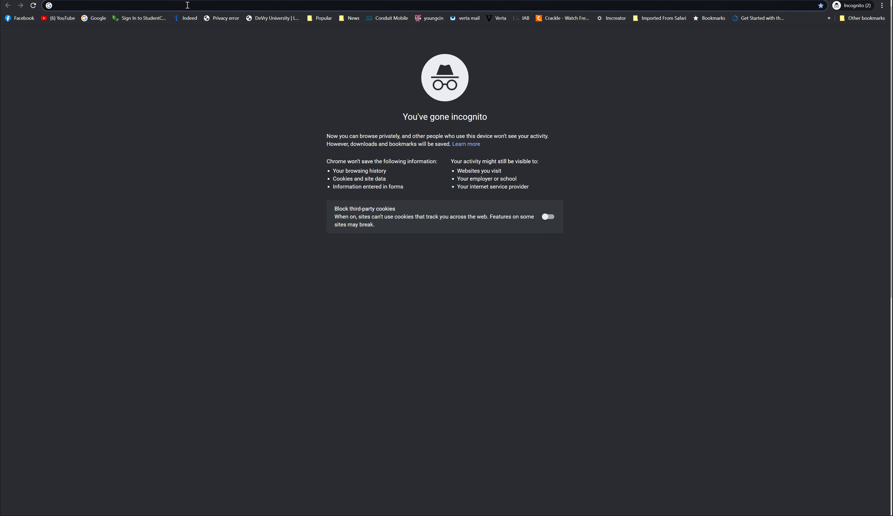
type("templ")
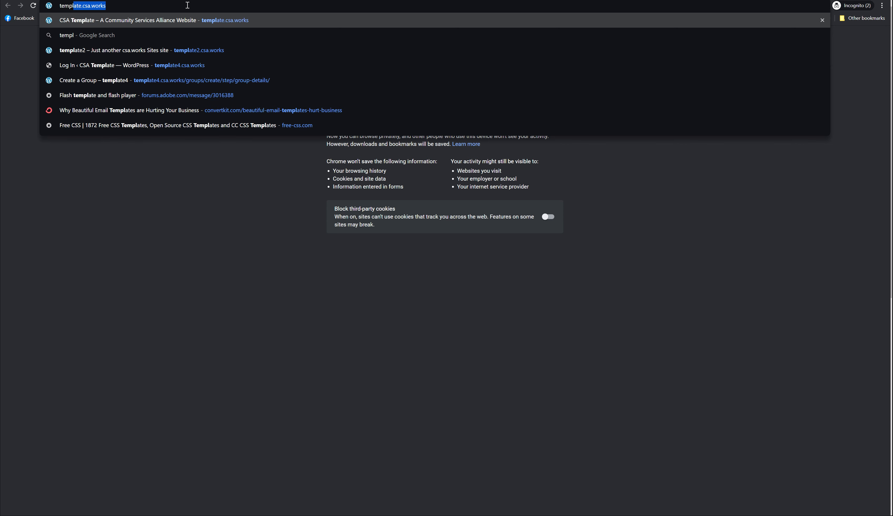
type("ate.unl")
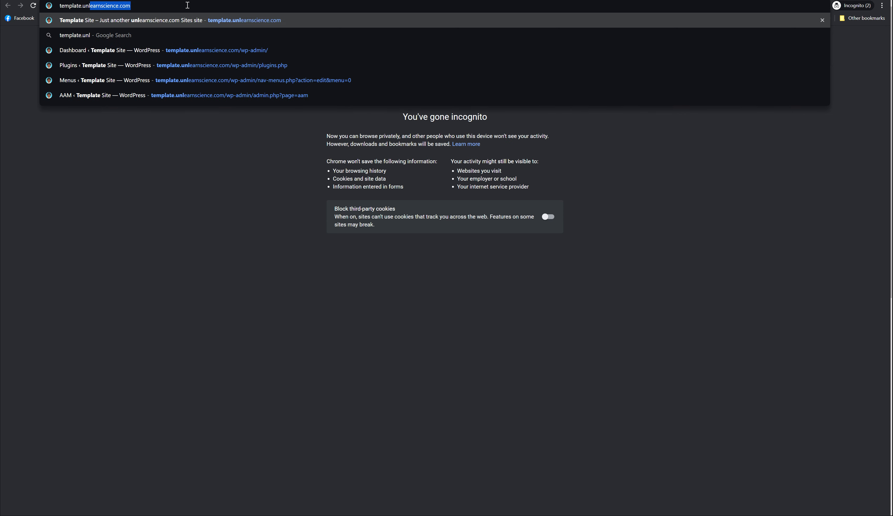
key("Return")
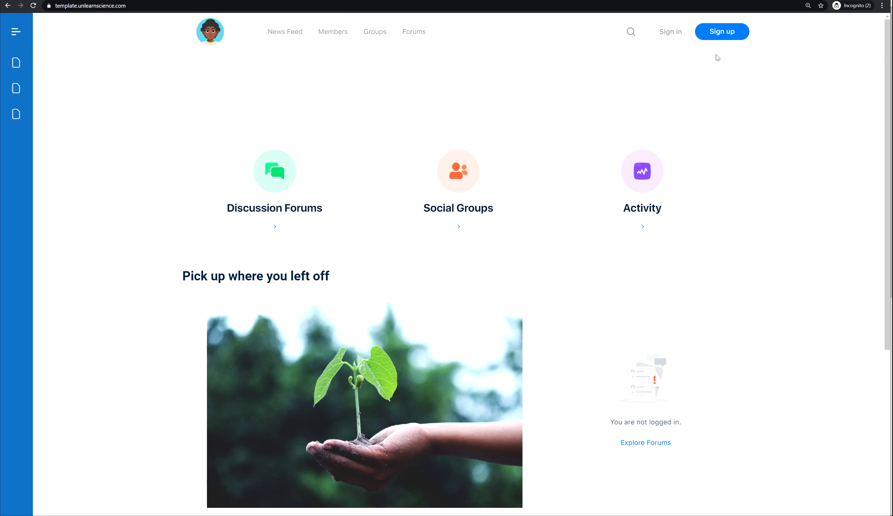
left_click(677, 32)
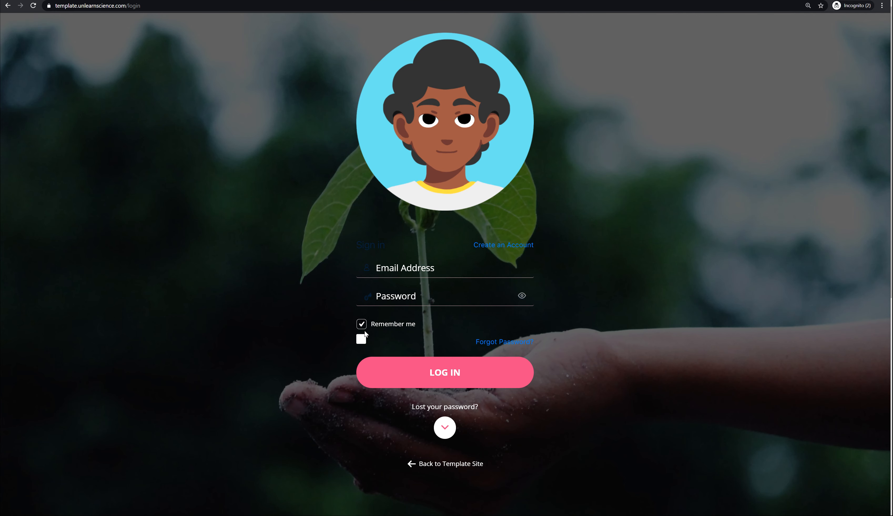
Examine the customized login form's fields, links and expandable button, and check the linked account registration page.
left_click(443, 426)
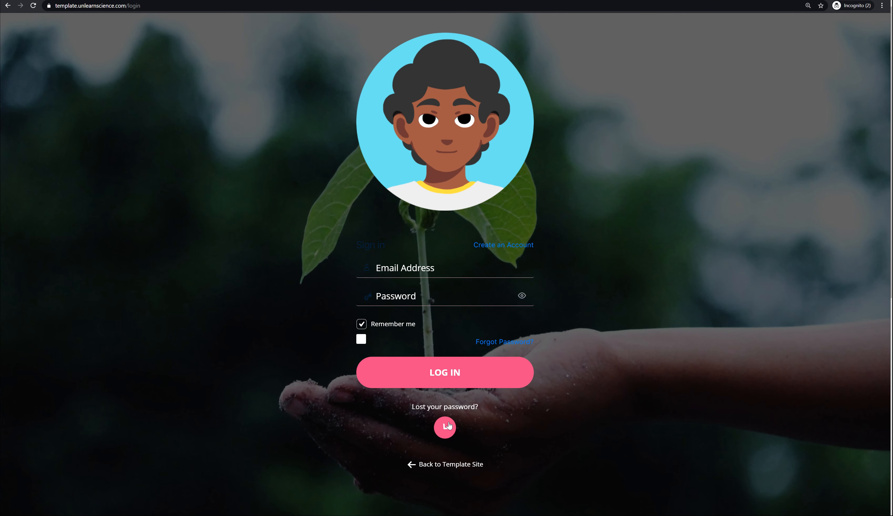
left_click(445, 427)
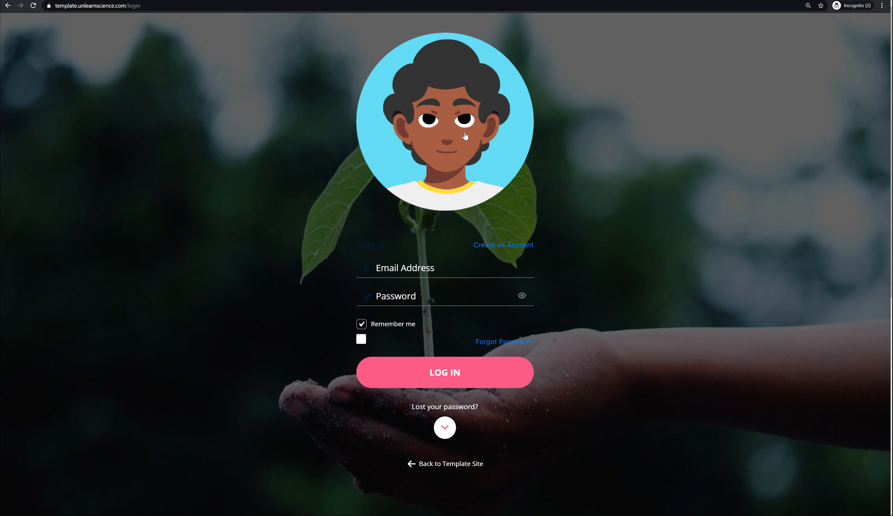
left_click(397, 270)
left_click_drag(386, 245, 359, 243)
left_click(355, 244)
left_click_drag(557, 249, 477, 241)
left_click(354, 269)
left_click_drag(549, 338, 498, 342)
left_click(502, 246)
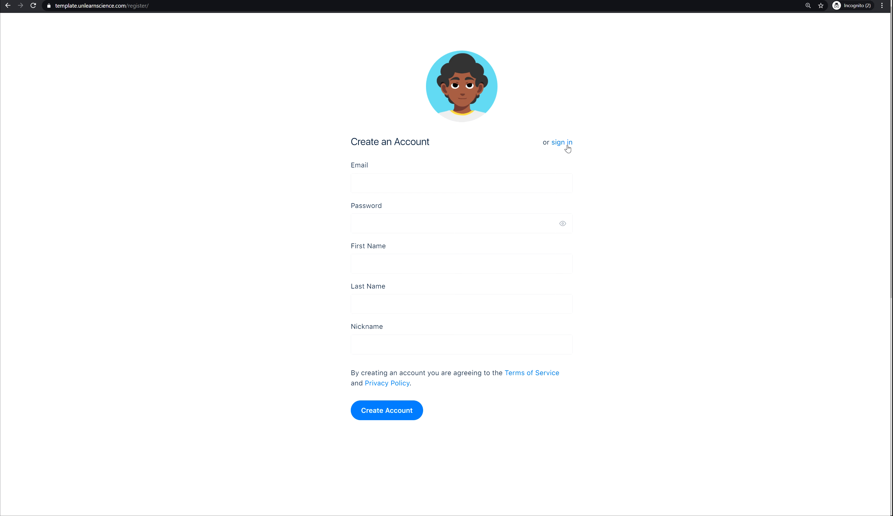
left_click(553, 145)
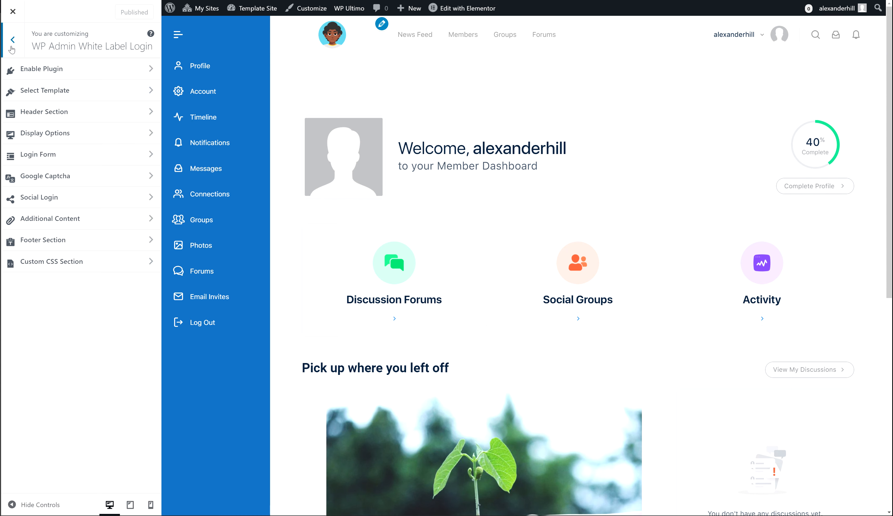
Leave the Customizer and find and install the Peter's Login Redirect plugin from the network admin's plugin directory.
left_click(12, 50)
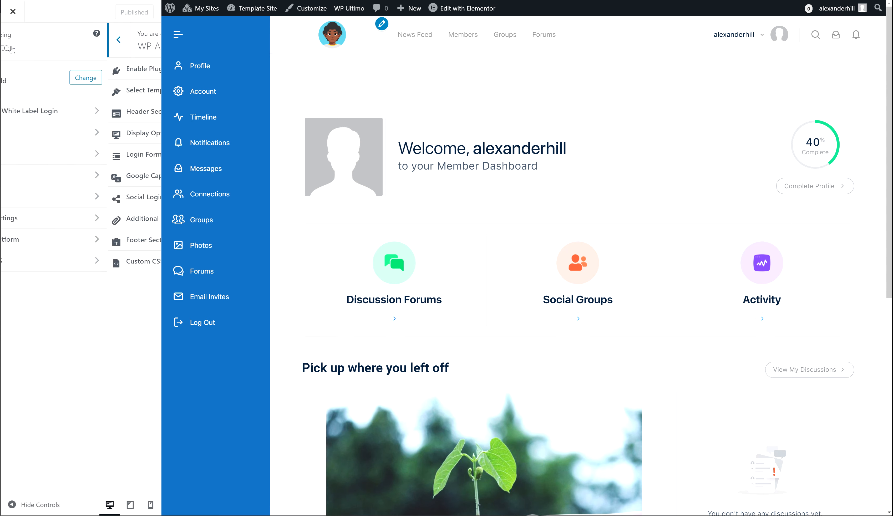
left_click(11, 14)
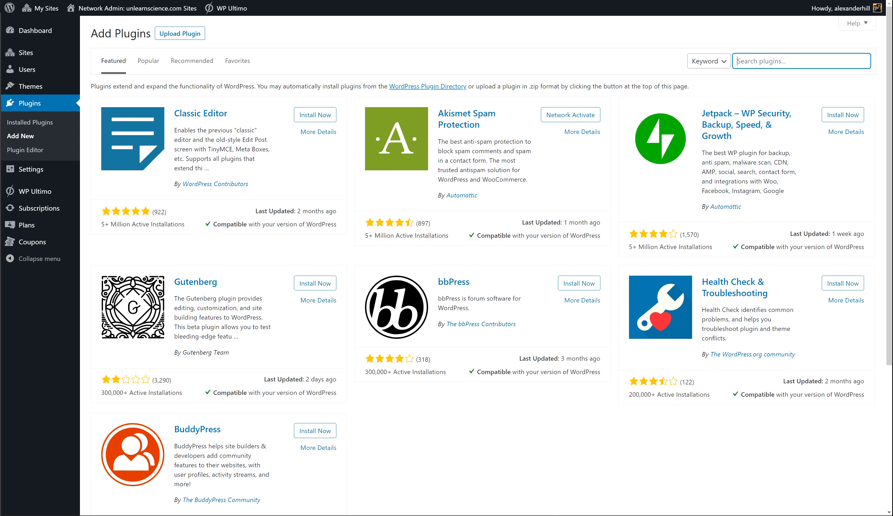
left_click(783, 67)
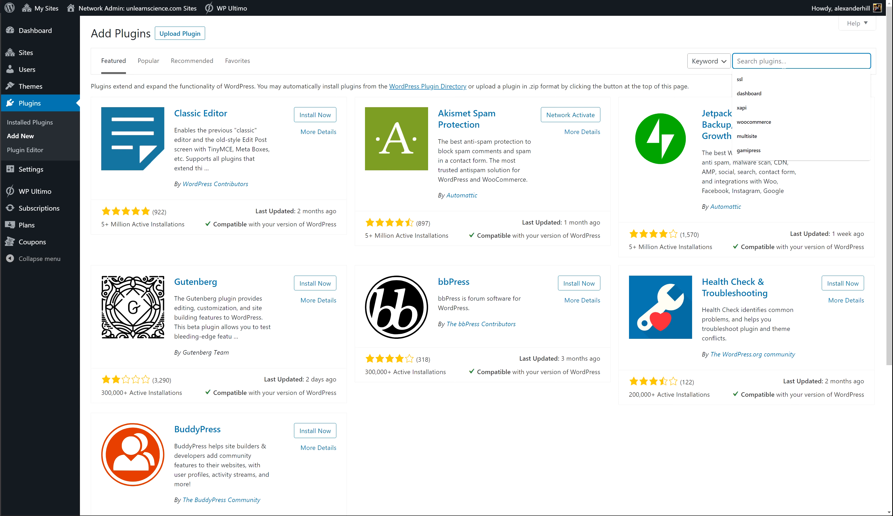
type("peters login")
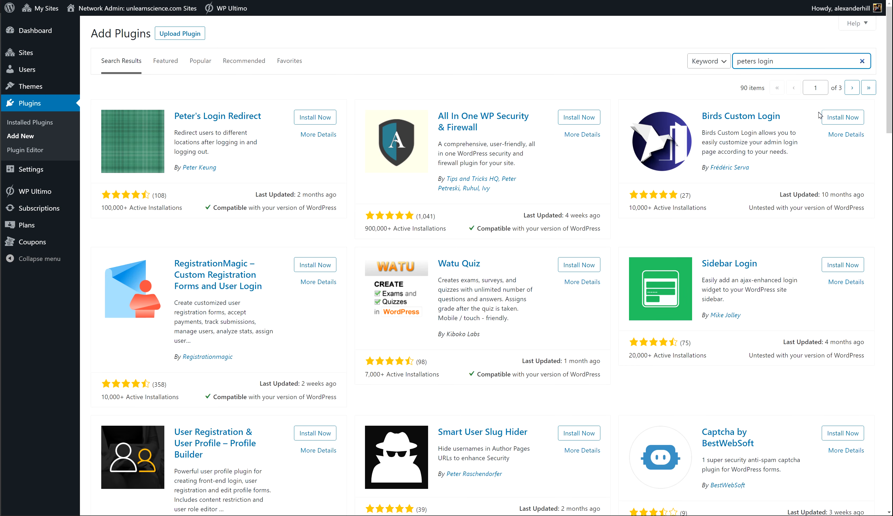
left_click(308, 119)
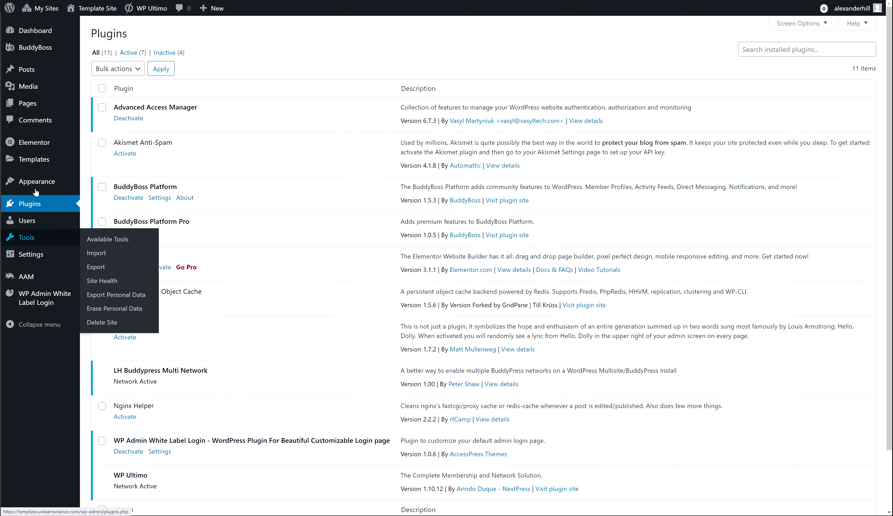
Activate Peter's Login Redirect on the template site and open its login/logout redirect settings.
mouse_move(36, 181)
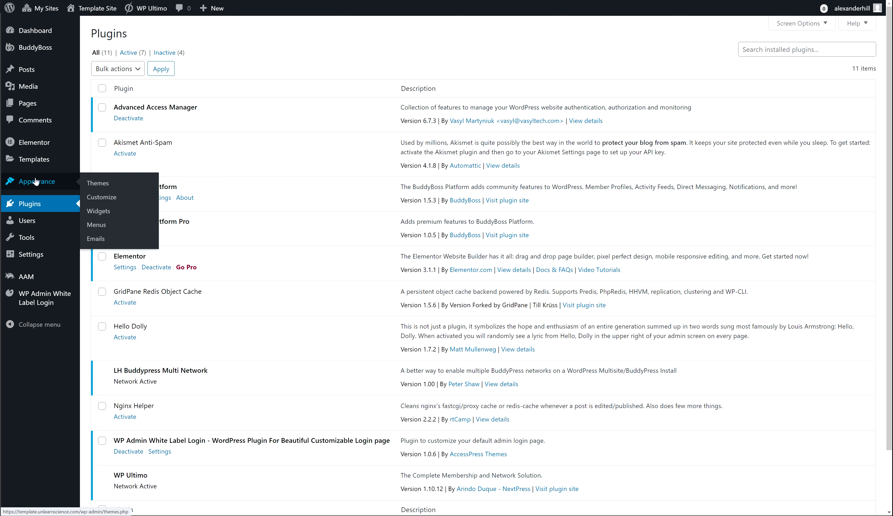
left_click(33, 200)
scroll(139, 333, "down", 3)
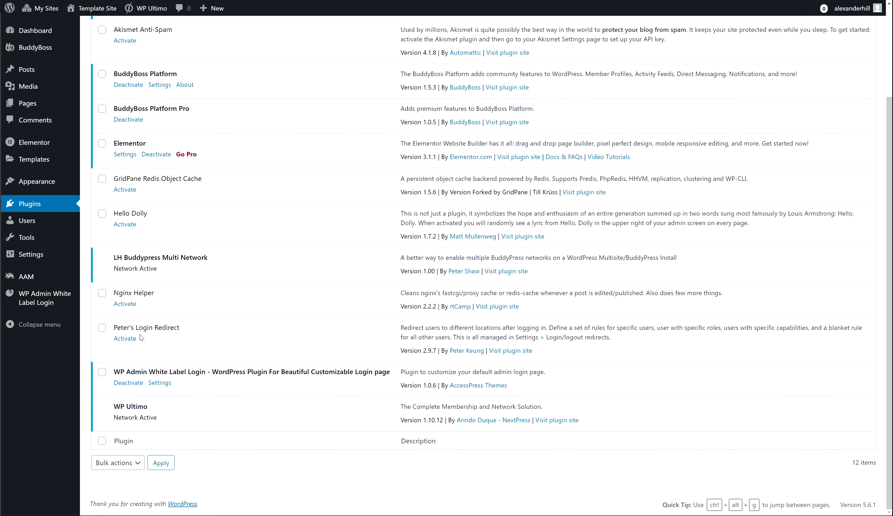
left_click(127, 338)
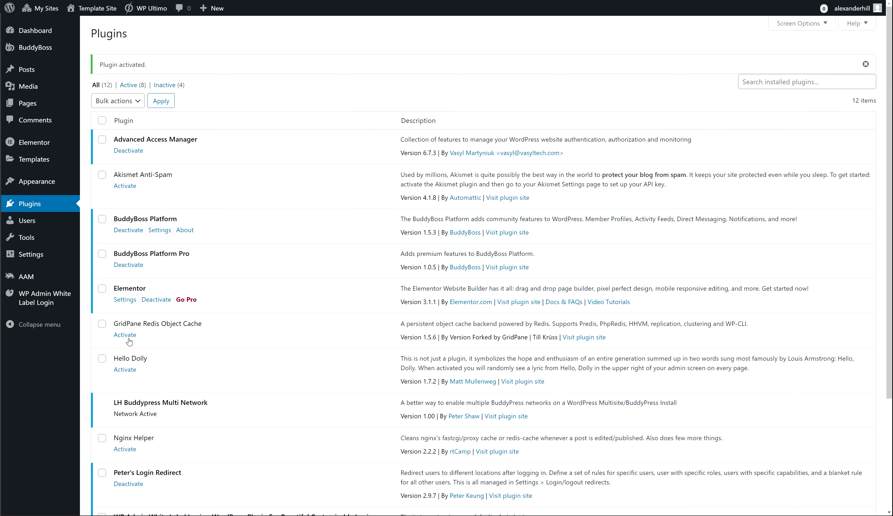
scroll(143, 304, "down", 3)
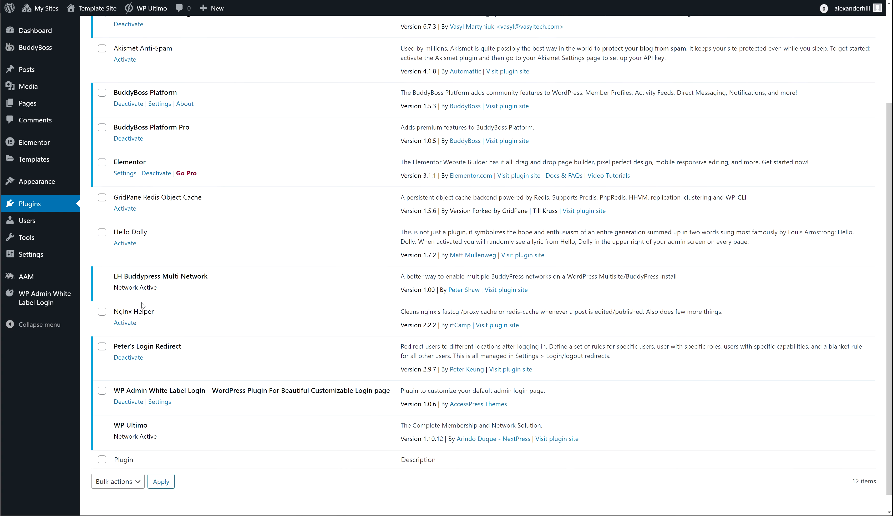
scroll(143, 304, "up", 5)
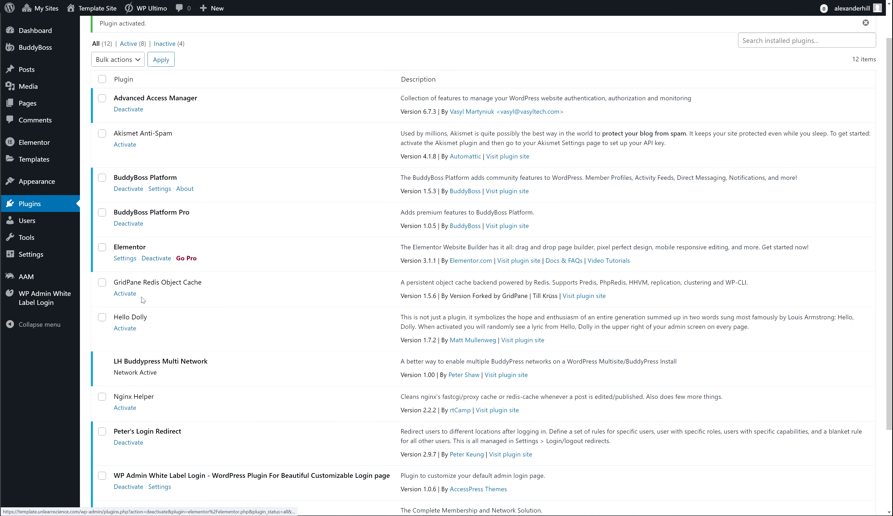
scroll(143, 299, "down", 1)
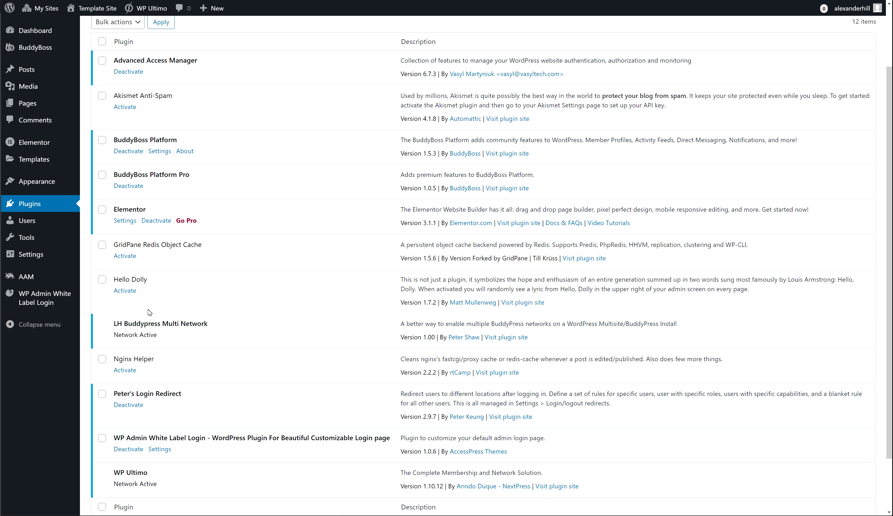
mouse_move(32, 254)
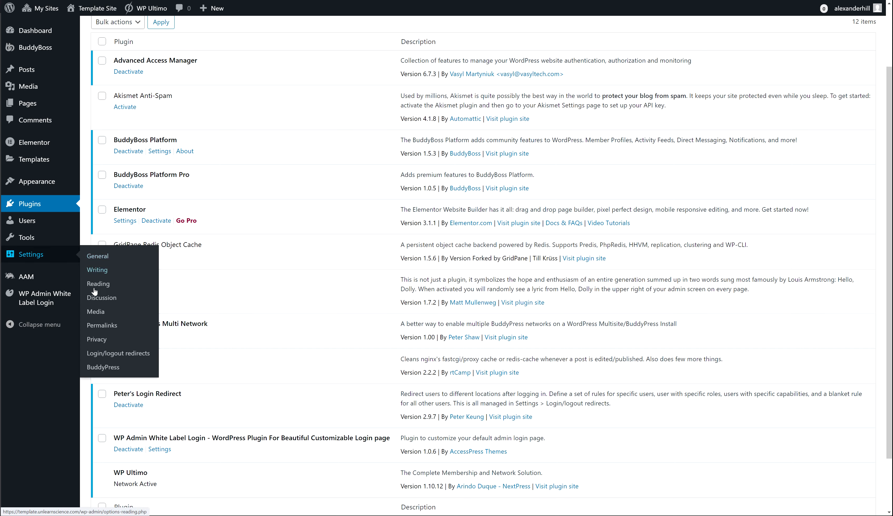
left_click(106, 352)
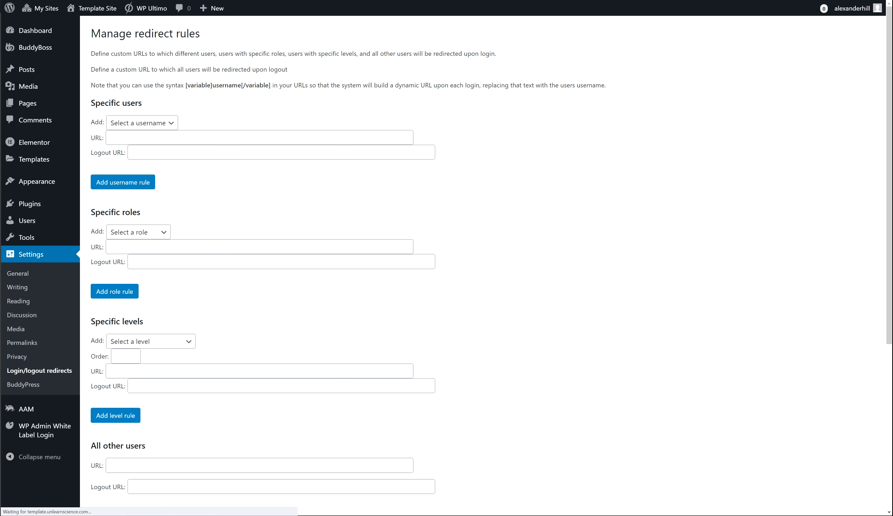
Add a redirect rule for the administrator role with login URL /dashboard/ and logout URL /login.
left_click(124, 233)
left_click(124, 253)
left_click(124, 248)
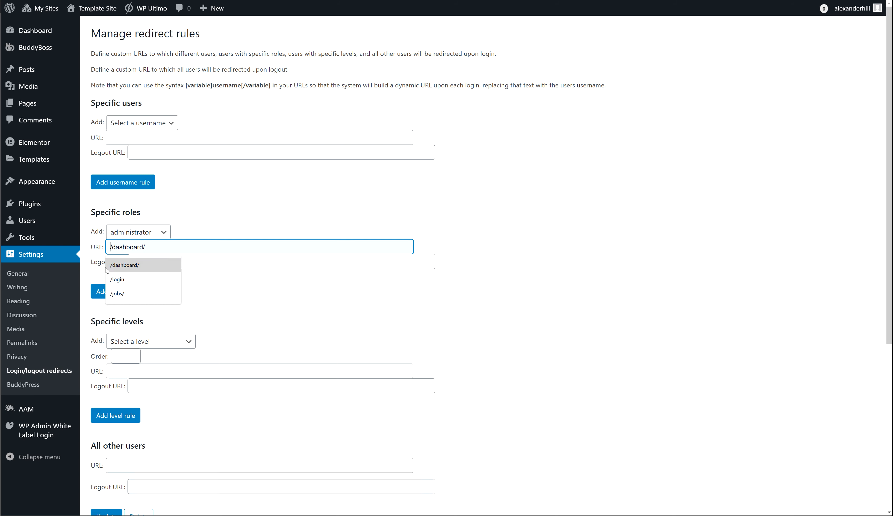
left_click(122, 266)
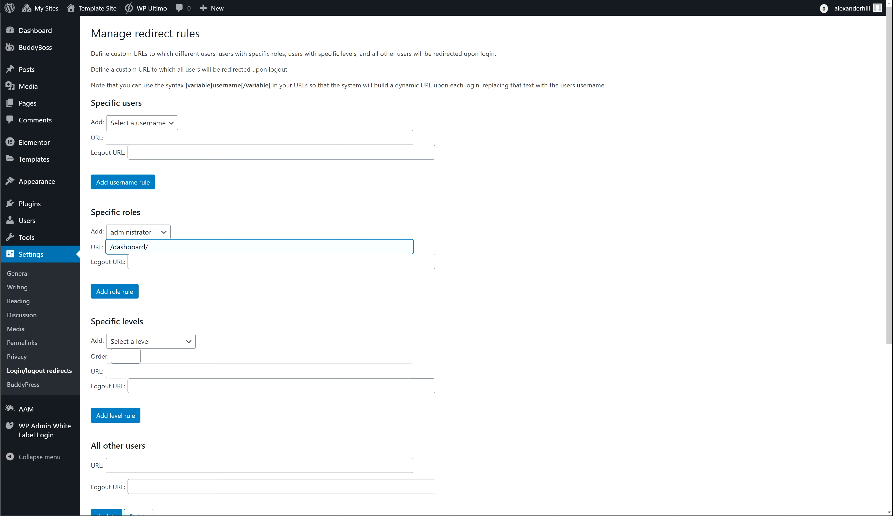
left_click(149, 261)
left_click(140, 279)
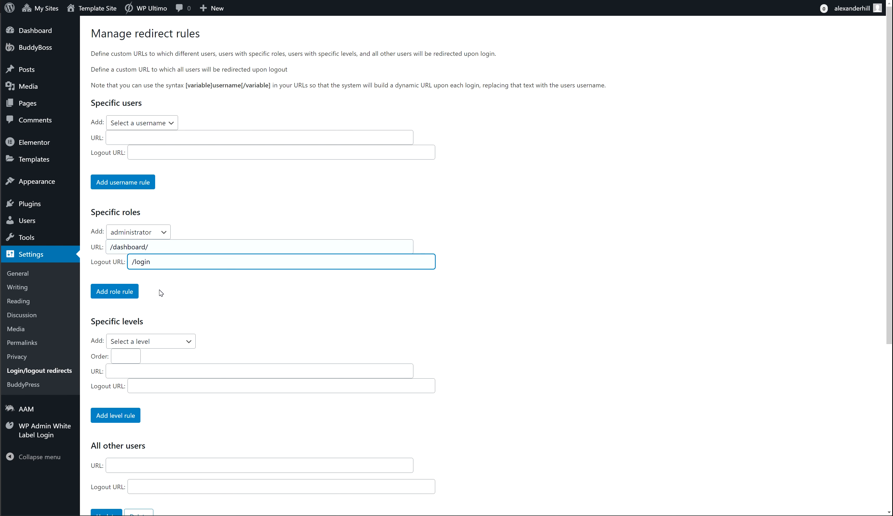
left_click(118, 292)
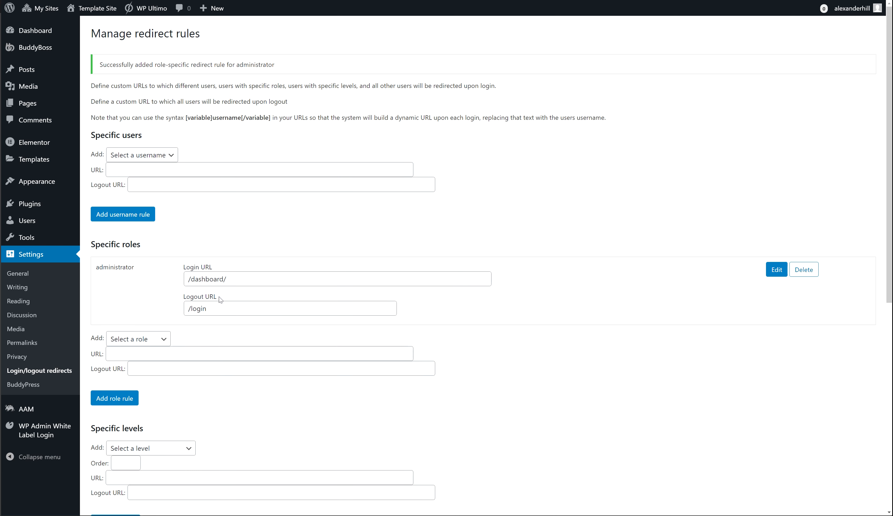
Add a redirect rule for the subscriber role with login URL /dashboard/ and logout URL /login.
scroll(139, 299, "down", 1)
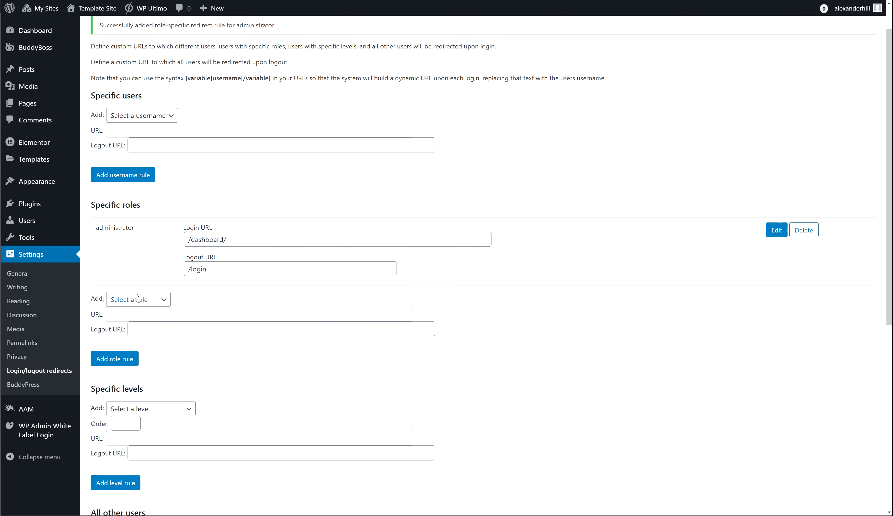
left_click(138, 299)
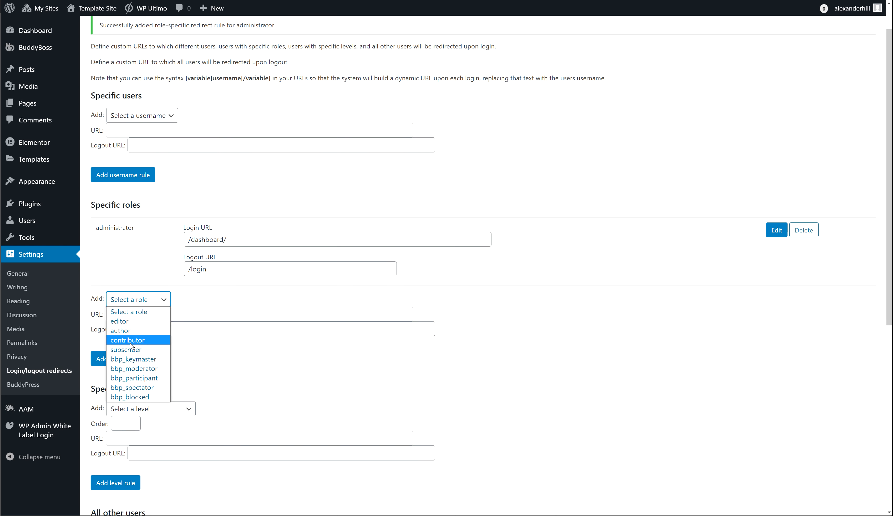
left_click(129, 348)
left_click(130, 314)
left_click(130, 333)
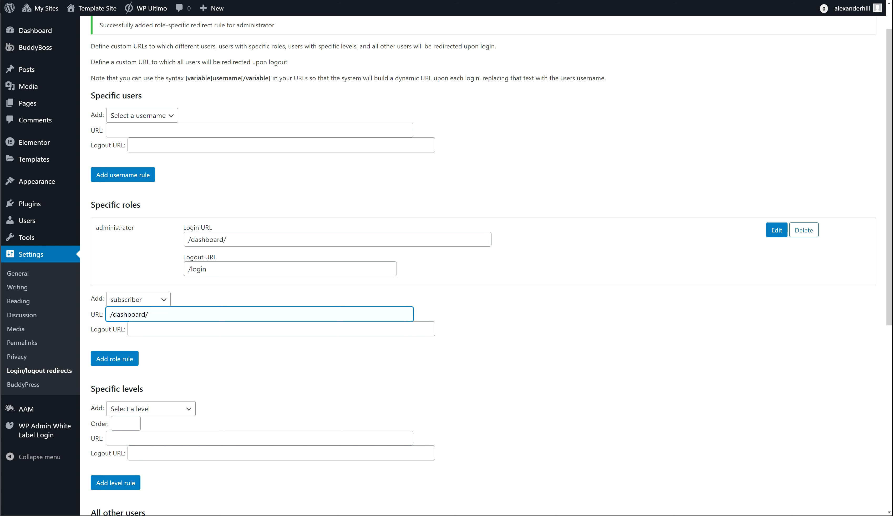
left_click(134, 329)
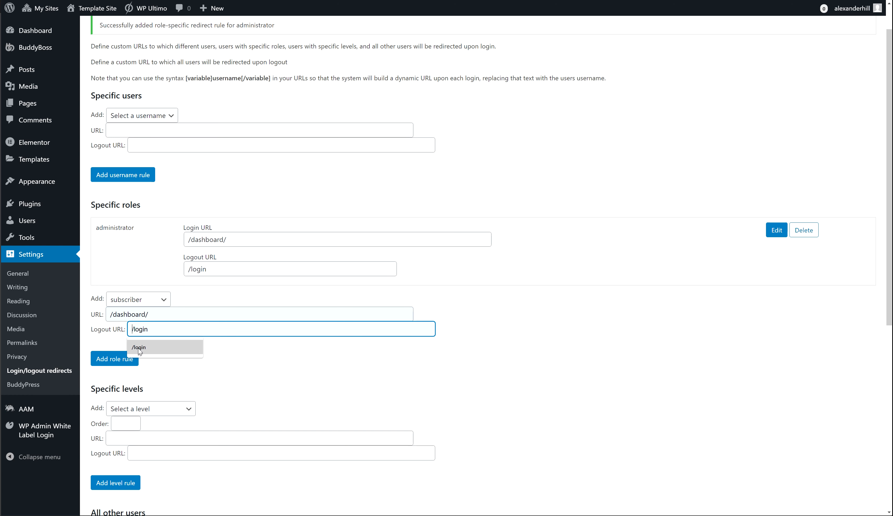
left_click(137, 344)
left_click_drag(149, 314, 133, 329)
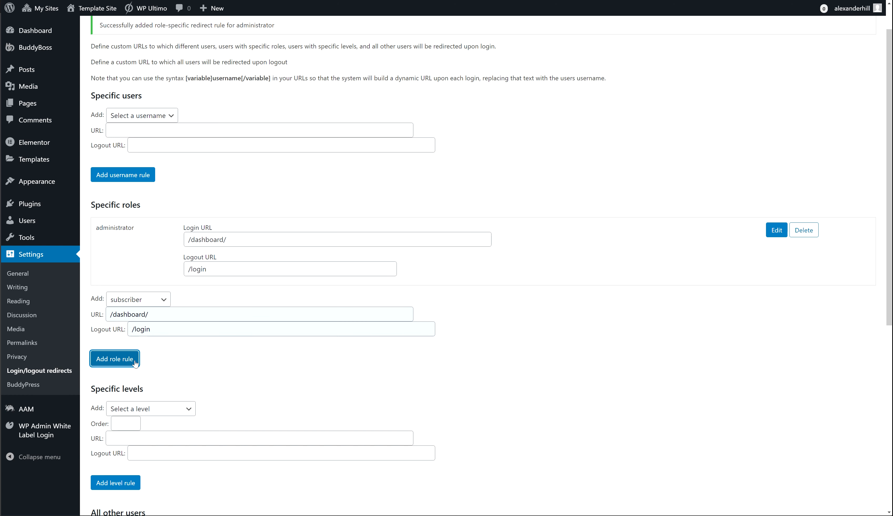
left_click(114, 360)
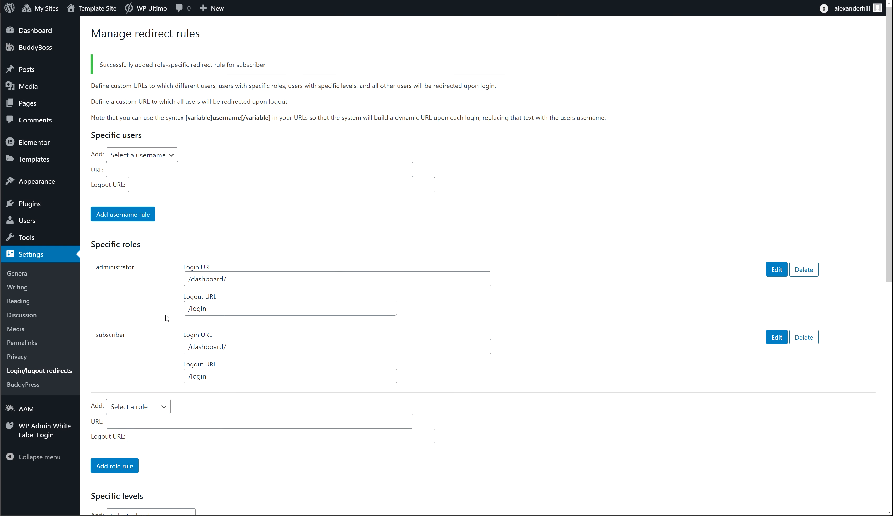
Set the logout URL for all other users to /login, leave their login URL empty, and update the rule.
scroll(165, 335, "down", 6)
scroll(105, 422, "down", 3)
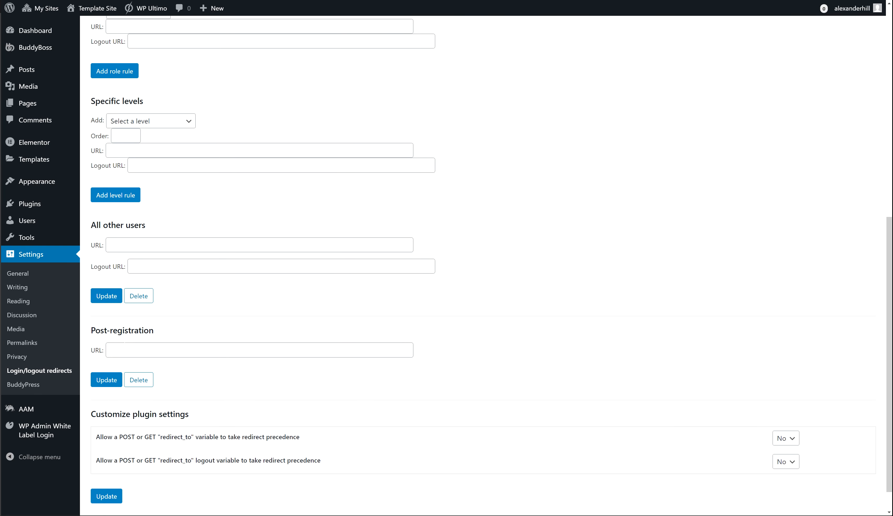
left_click(260, 245)
left_click(131, 268)
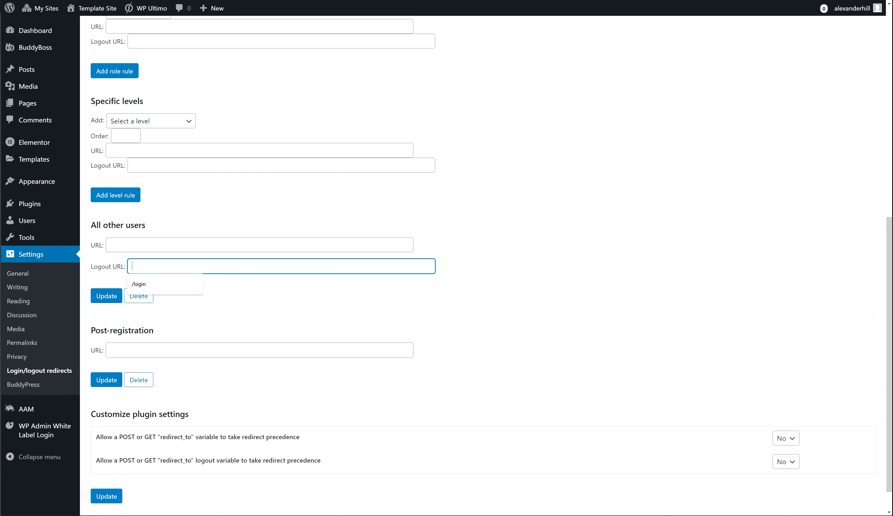
left_click(142, 287)
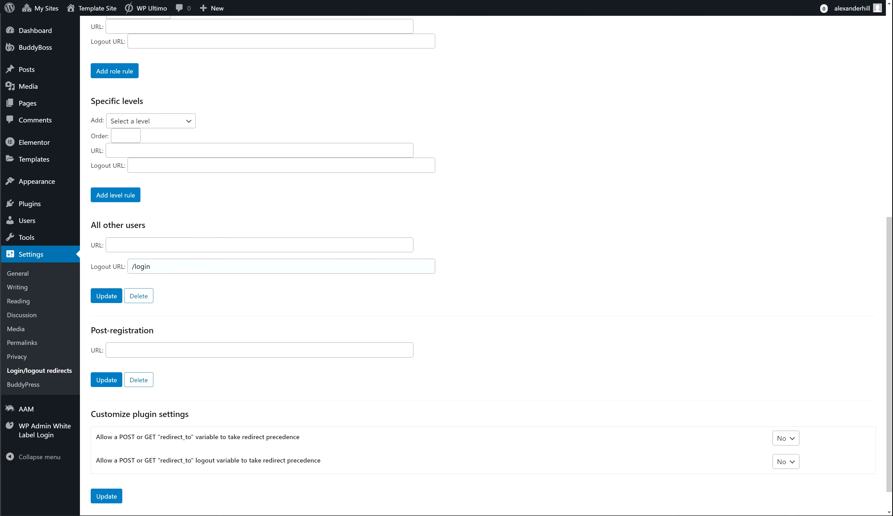
key("ctrl+a")
key("shift+Tab")
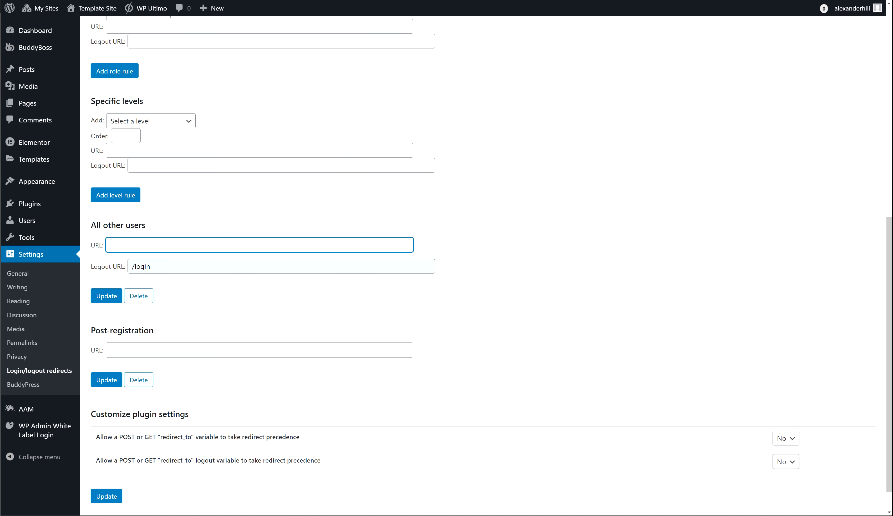
left_click(105, 299)
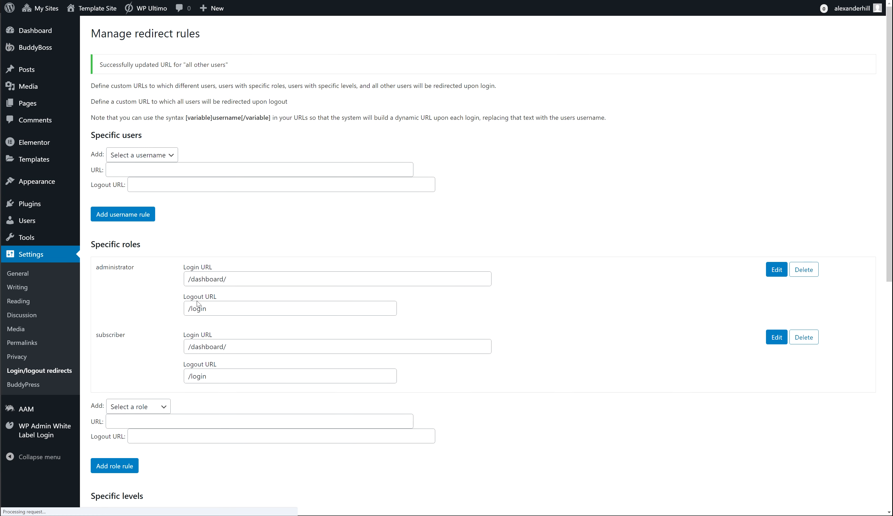
Review the saved role and all-other-users redirect rules, the post-registration field and the plugin settings.
scroll(149, 337, "down", 4)
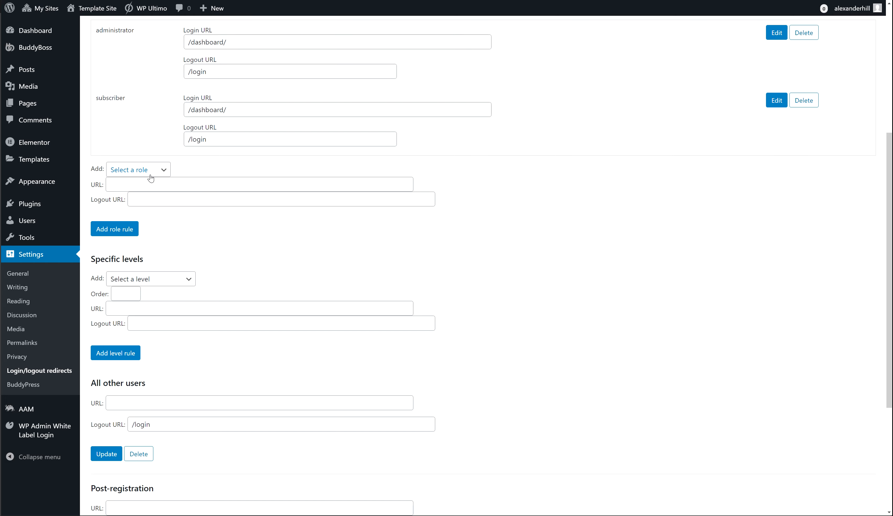
scroll(152, 276, "down", 1)
scroll(155, 251, "up", 3)
scroll(156, 252, "down", 5)
scroll(190, 70, "down", 1)
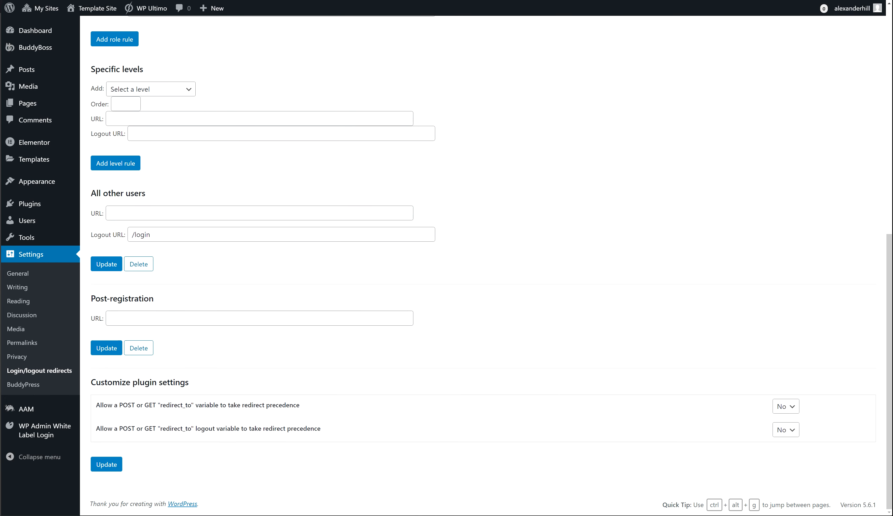
scroll(191, 70, "up", 7)
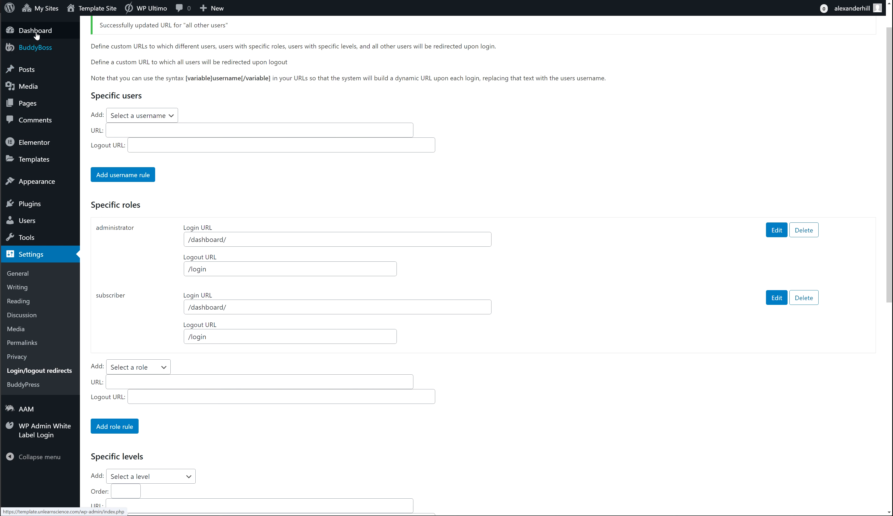
Remove the custom logo in the Login / Register section of the BuddyBoss theme options.
mouse_move(41, 47)
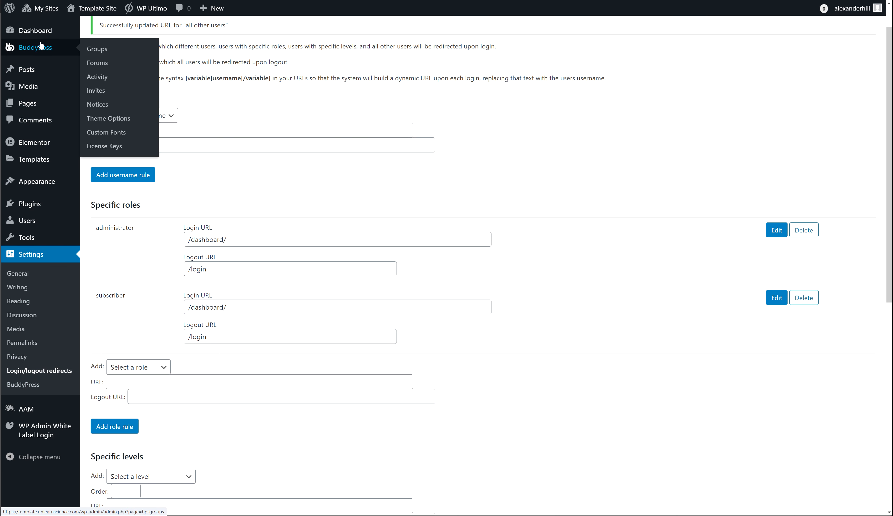
left_click(106, 118)
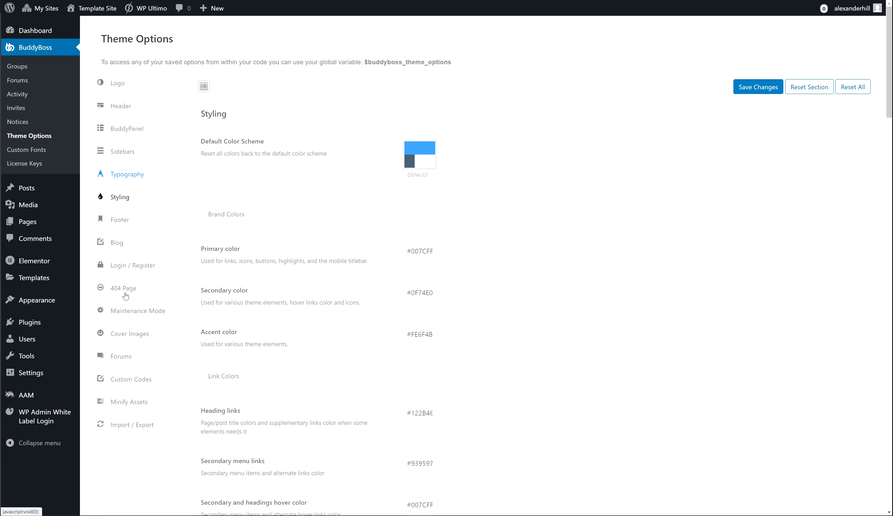
left_click(134, 265)
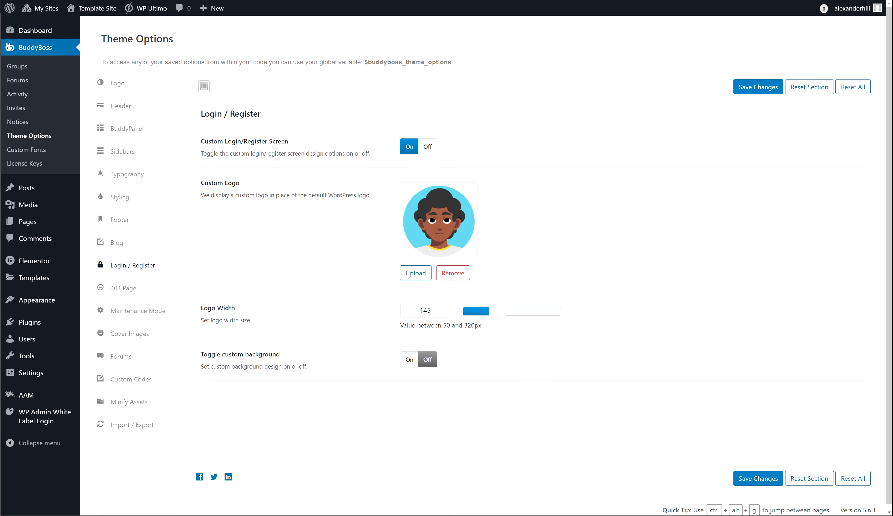
left_click(453, 274)
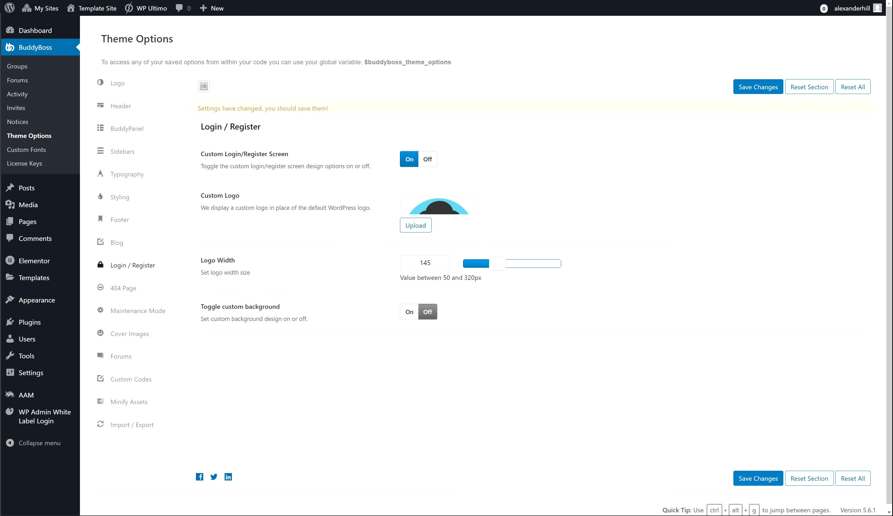
Save the theme options without the custom logo, and review the Login / Register Screens colors in the Styling section.
left_click(775, 483)
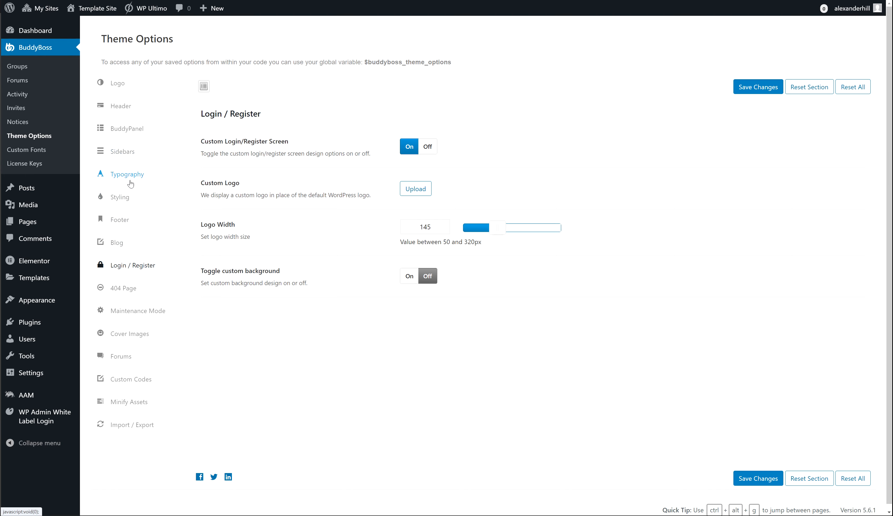
left_click(119, 196)
scroll(275, 283, "down", 10)
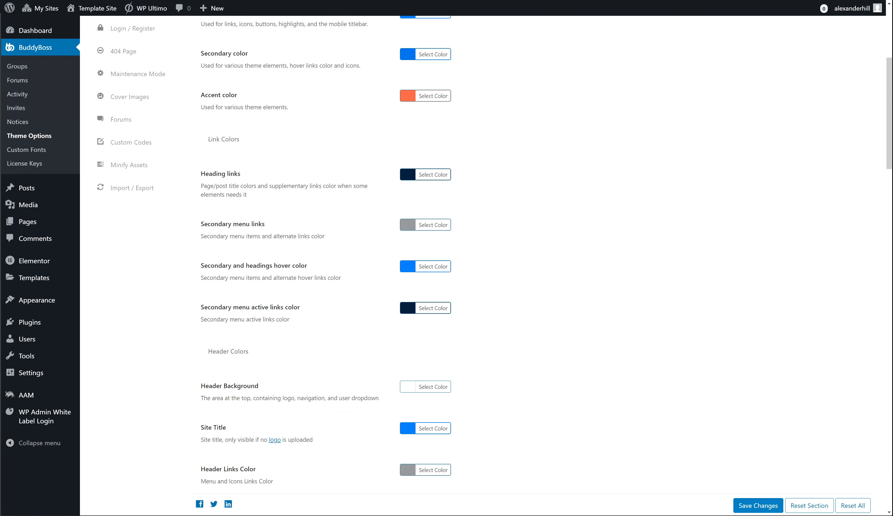
scroll(280, 307, "down", 15)
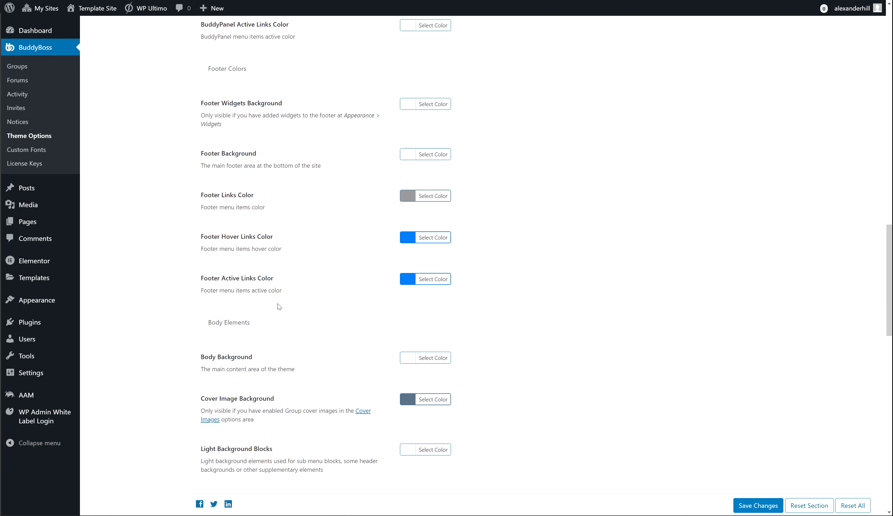
scroll(279, 307, "down", 10)
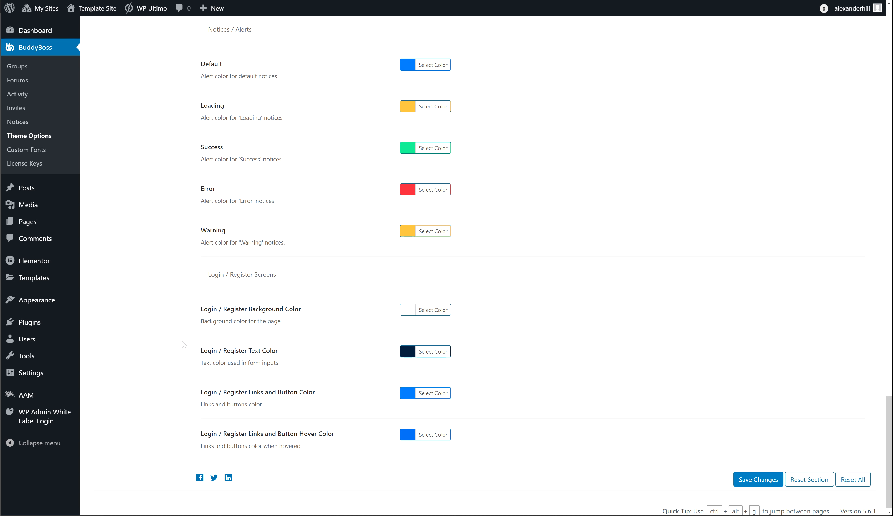
left_click_drag(201, 309, 309, 310)
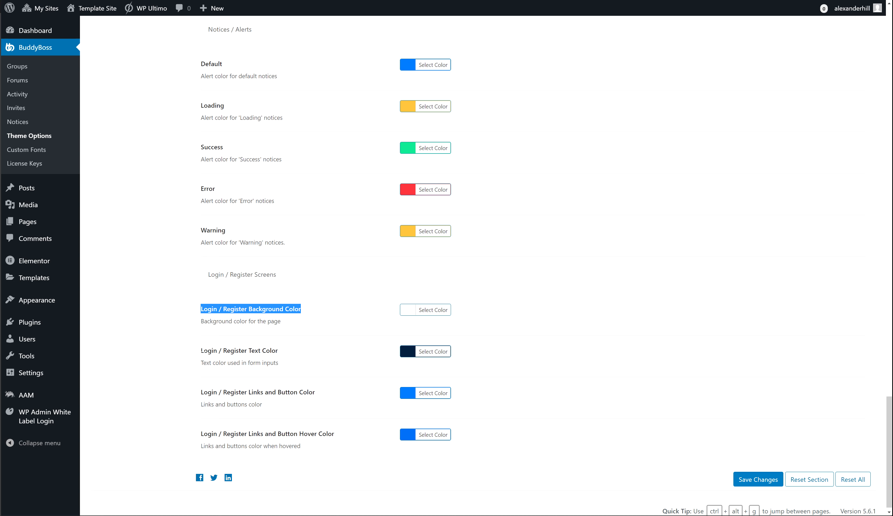
left_click_drag(200, 350, 294, 351)
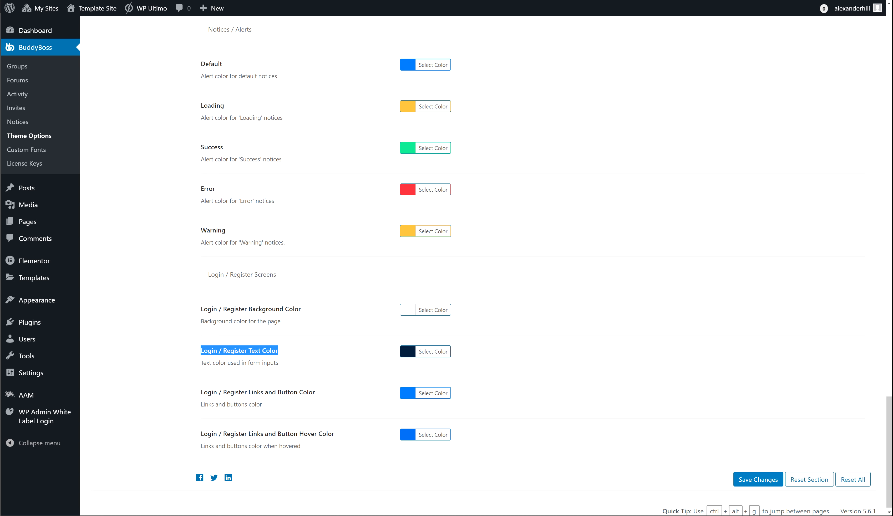
left_click_drag(203, 392, 333, 394)
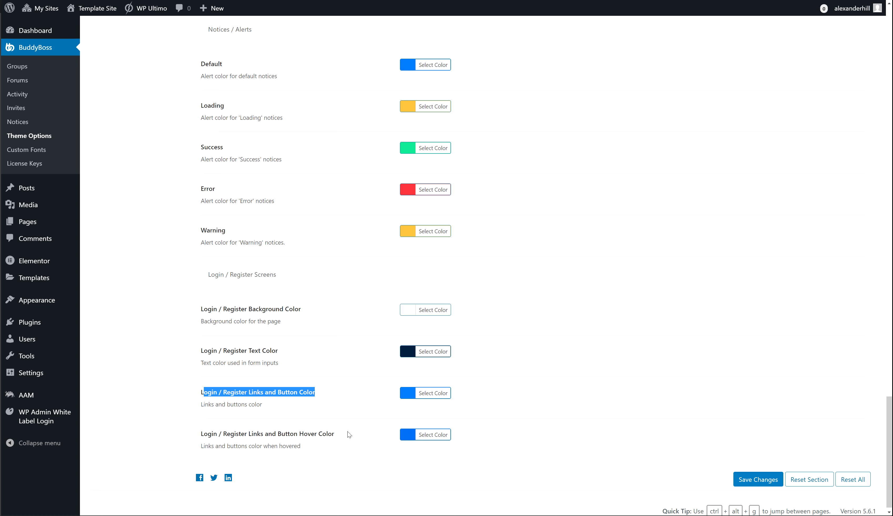
left_click_drag(347, 433, 208, 433)
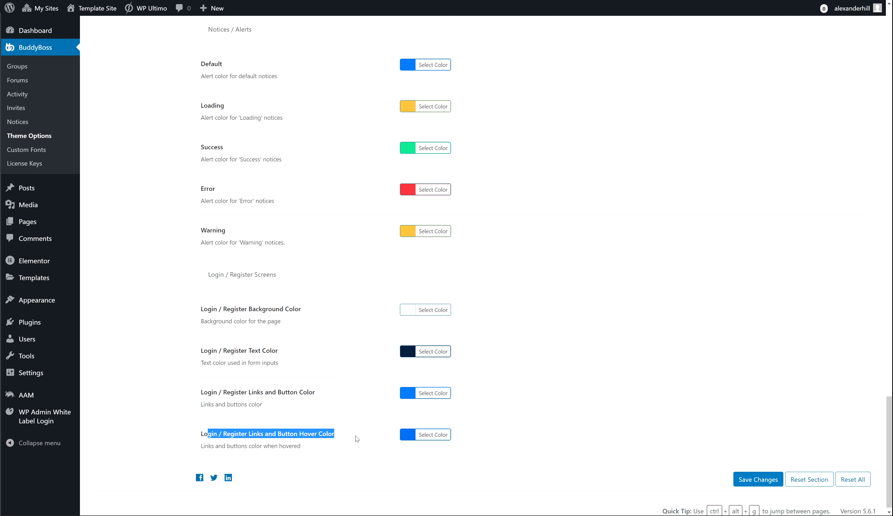
Set the Login / Register links and button hover color to bright green, save the options, and reload the login page.
left_click(433, 435)
scroll(456, 382, "down", 2)
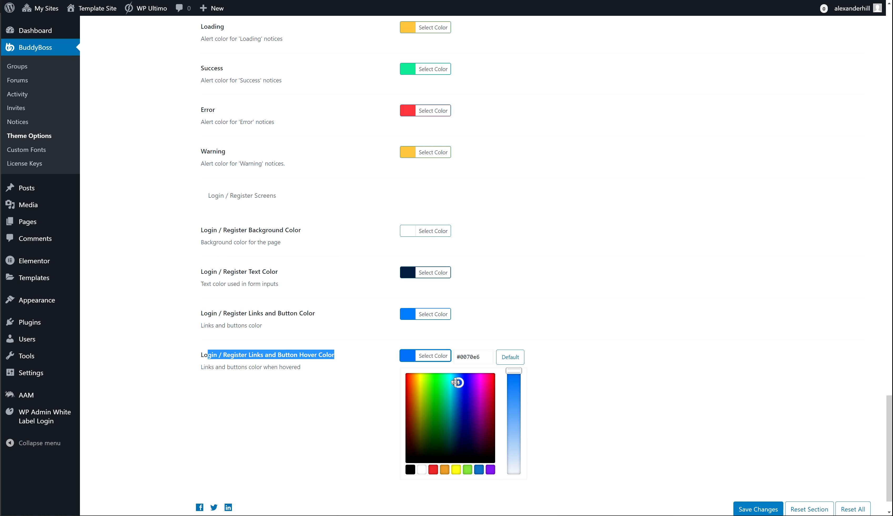
left_click_drag(457, 382, 441, 378)
left_click(594, 422)
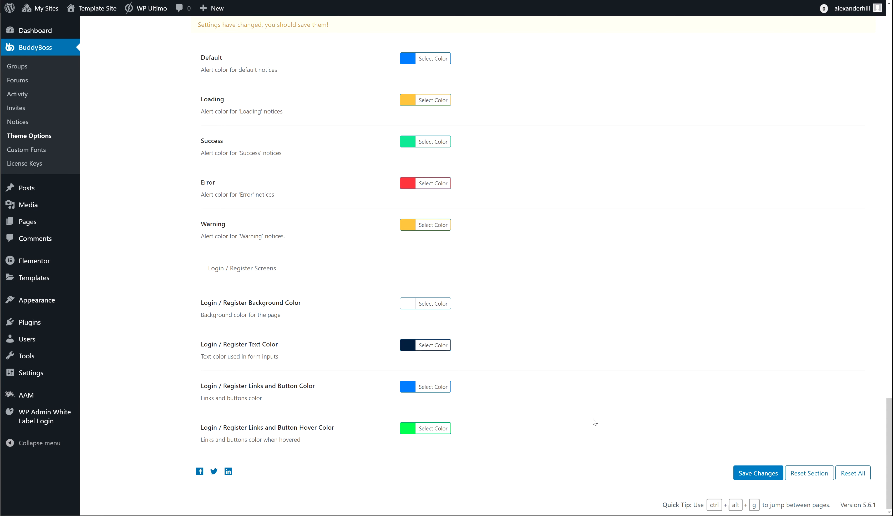
left_click(758, 472)
key("alt+Tab")
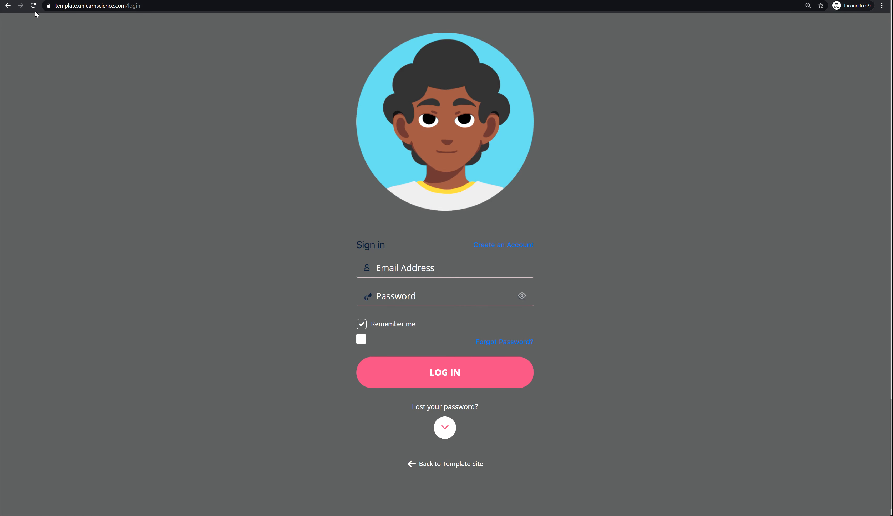
left_click(32, 5)
Set the Login / Register links and button color to dark yellow, save the theme options, and reload the login page.
key("alt+Tab")
left_click(434, 386)
mouse_move(458, 404)
left_mouse_down()
mouse_move(409, 428)
mouse_move(418, 430)
left_mouse_up()
left_click(439, 387)
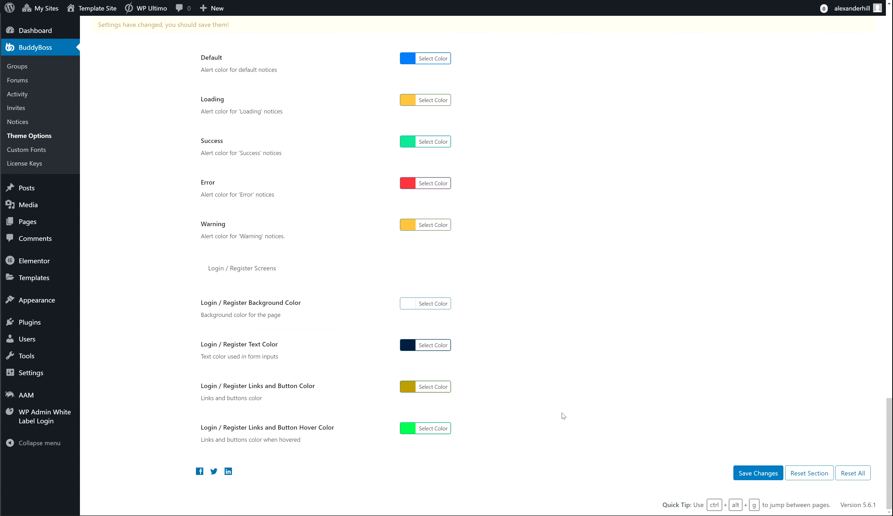
left_click(766, 473)
key("alt+Tab")
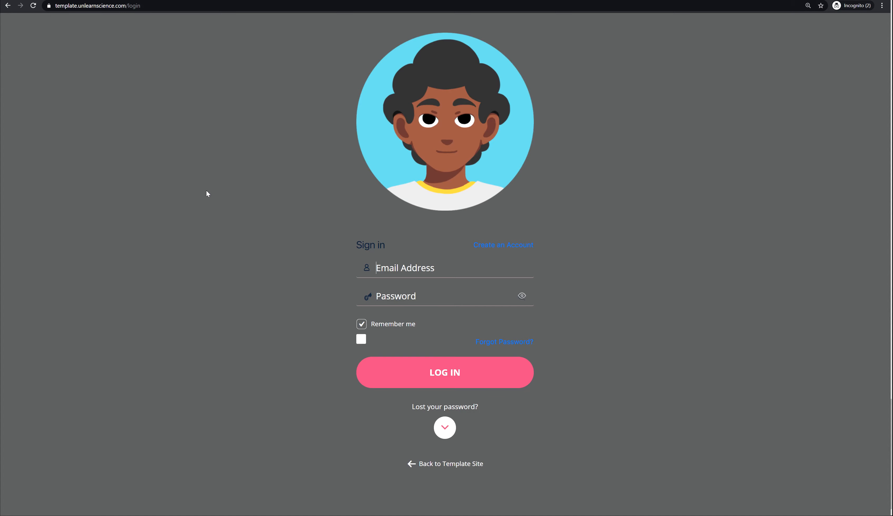
left_click(33, 5)
Examine the Sign in heading, the field icons and the email address field on the reloaded login page.
left_click_drag(387, 245, 358, 244)
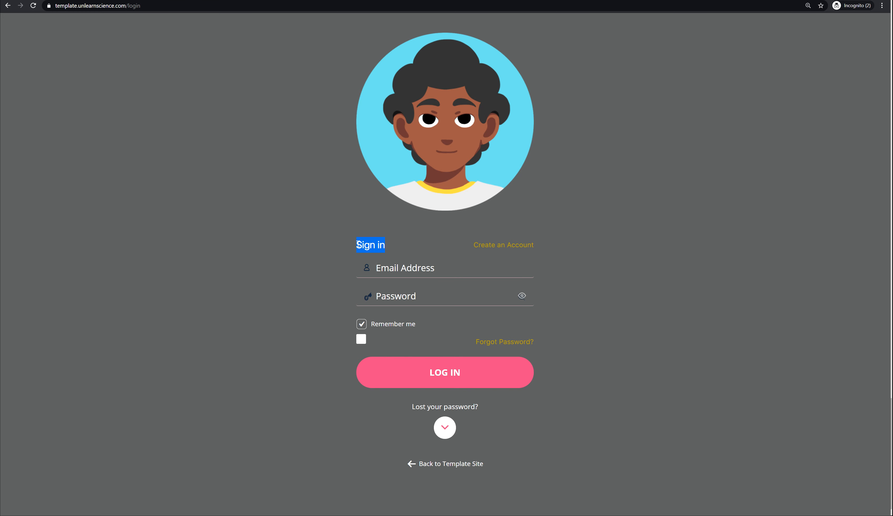
left_click(366, 272)
left_click(362, 255)
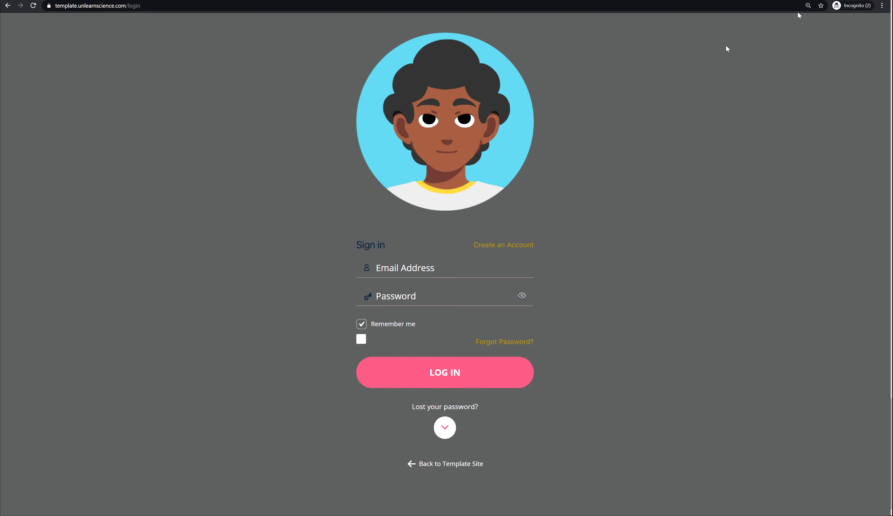
left_click(394, 271)
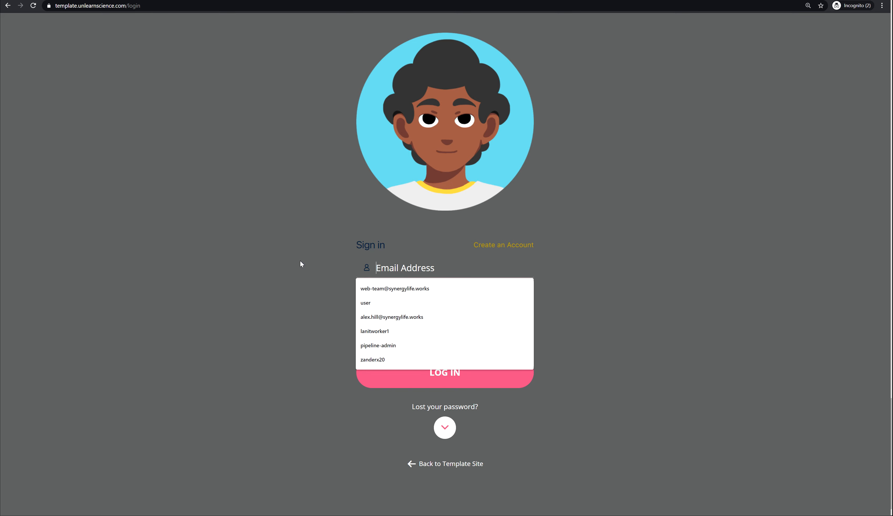
left_click(301, 261)
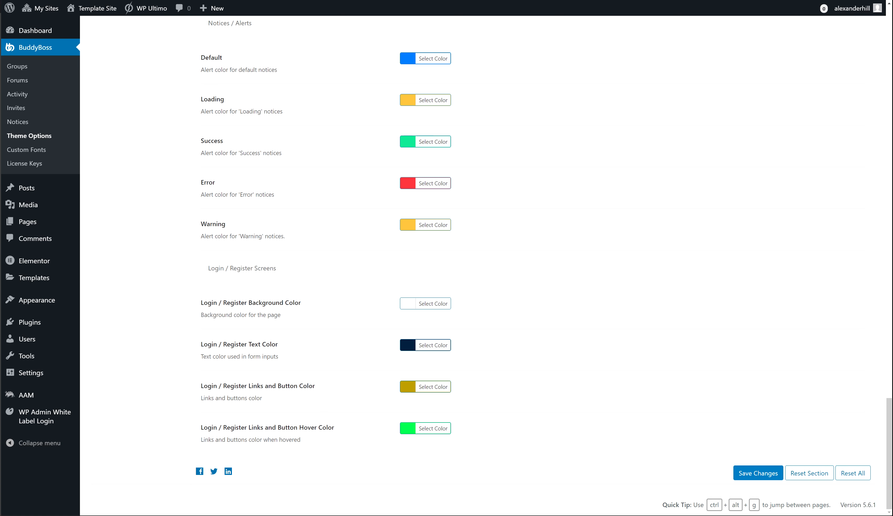
Return to the beginning of the Styling section in the BuddyBoss theme options.
scroll(156, 291, "up", 20)
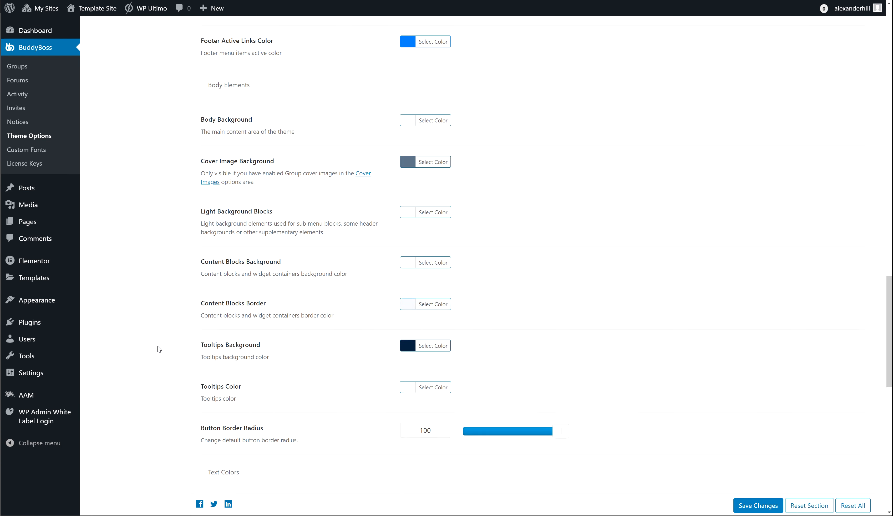
scroll(156, 349, "up", 10)
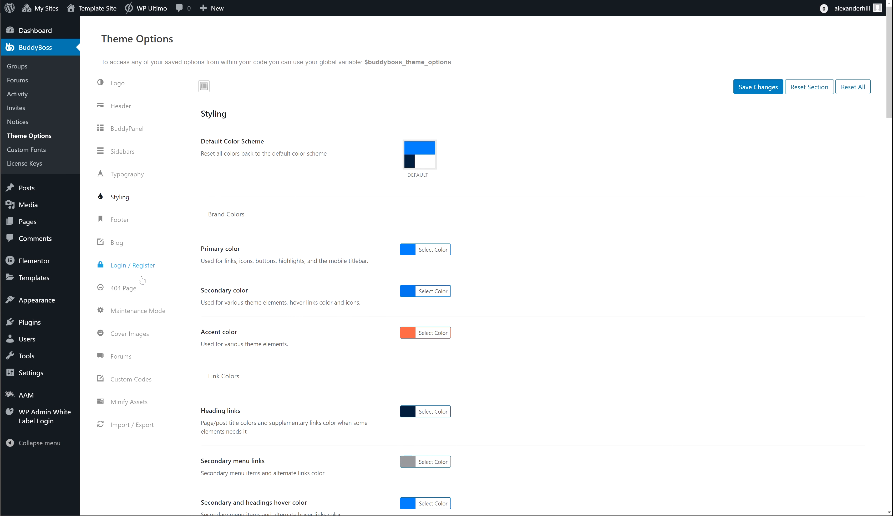